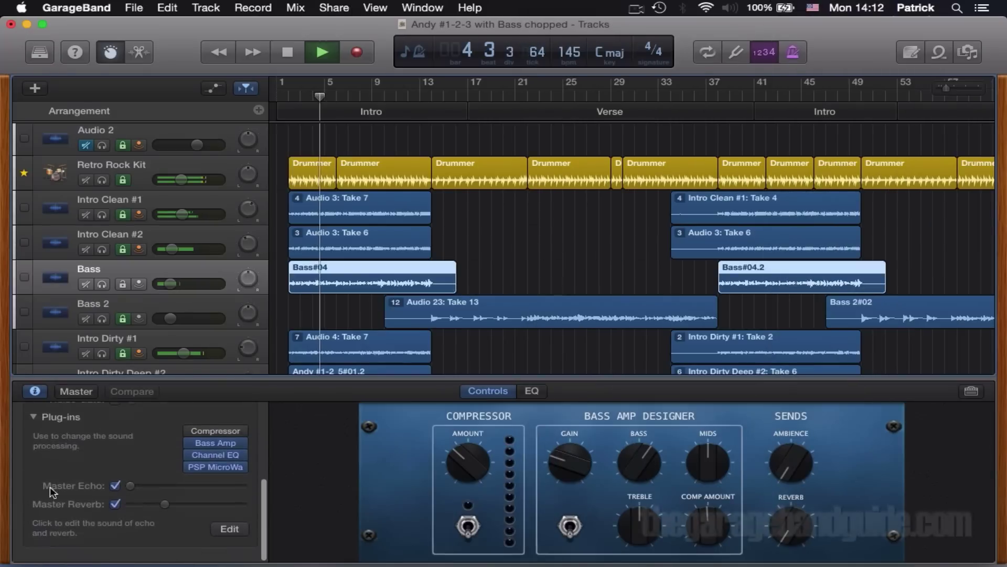
- Look over the Smart Controls and editor for the Bass, Retro Rock Kit and Intro Clean #2 tracks
left_click(207, 446)
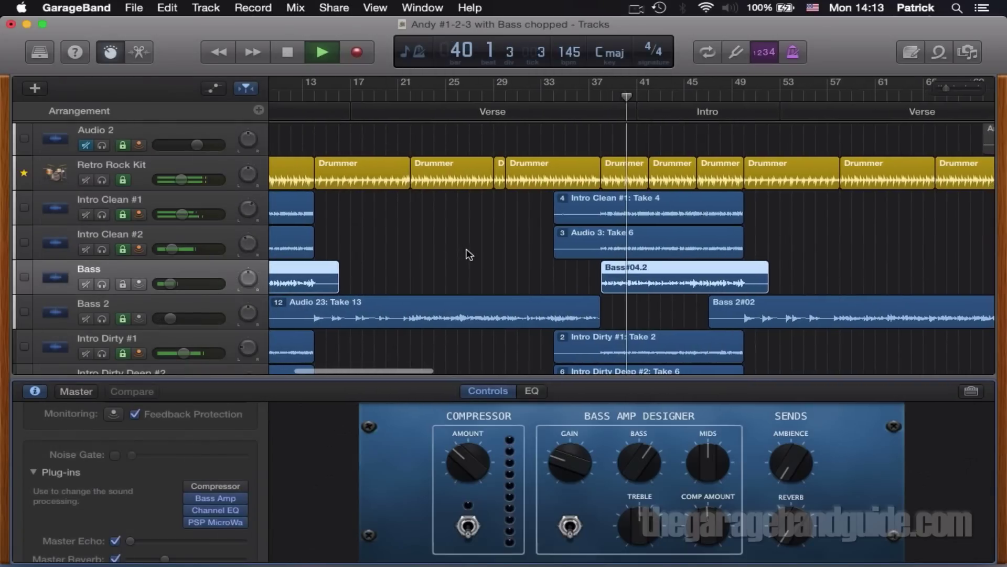
left_click(206, 161)
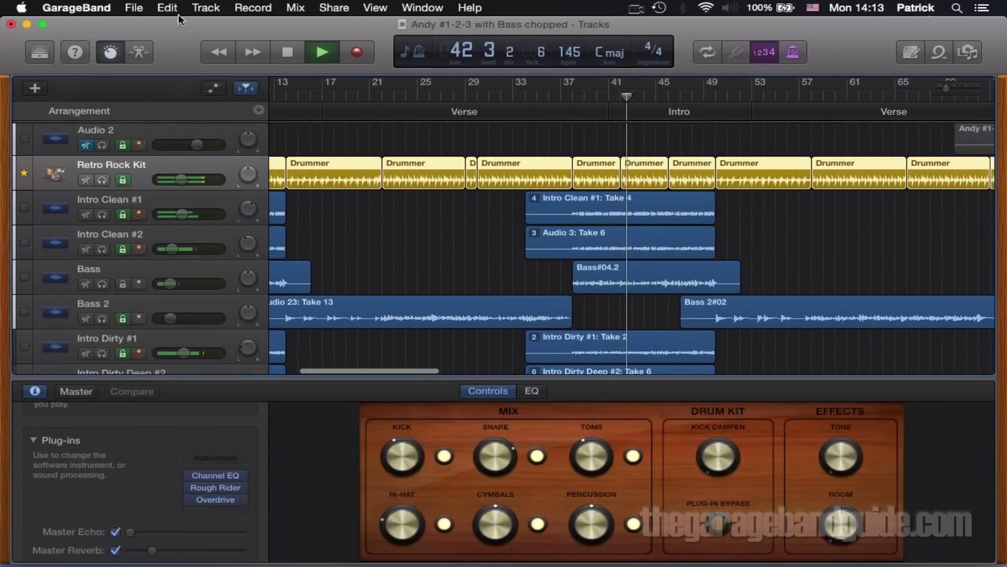
left_click(138, 51)
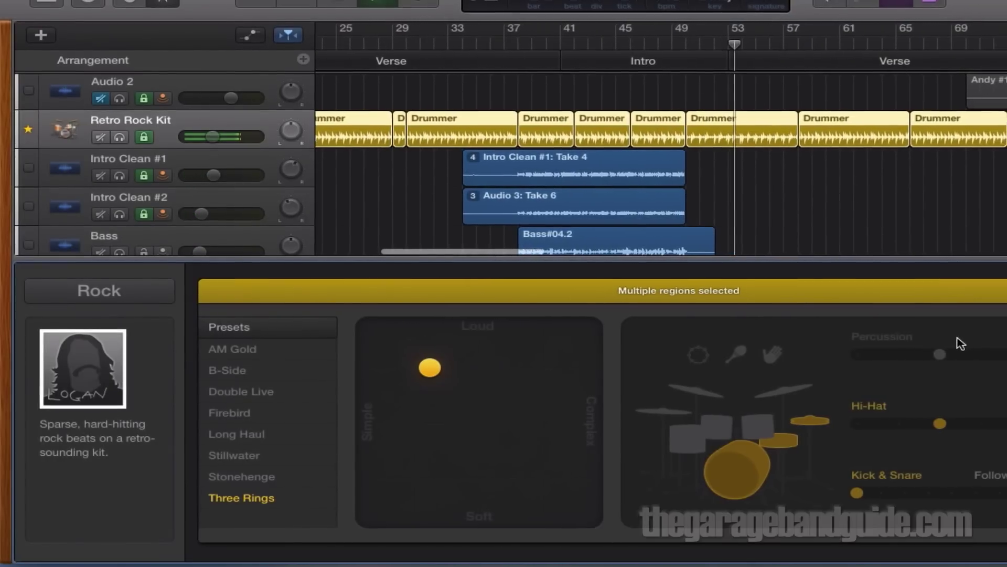
scroll(335, 182, "down", 3)
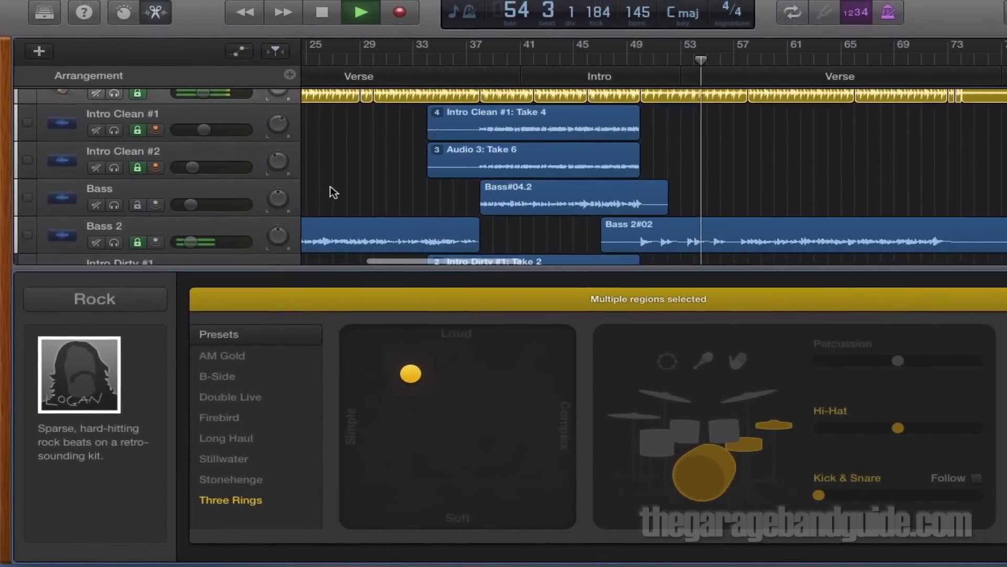
left_click(147, 158)
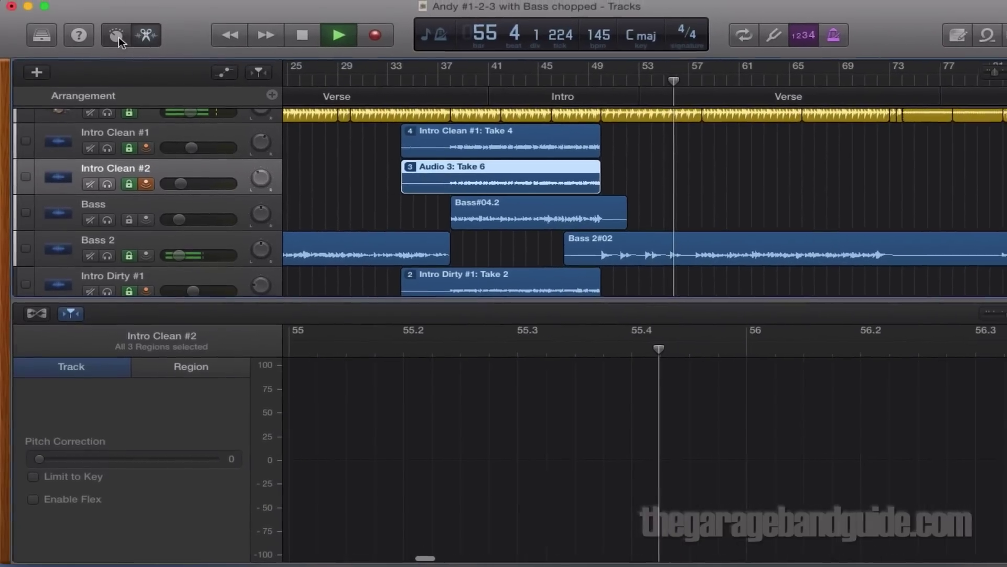
left_click(118, 30)
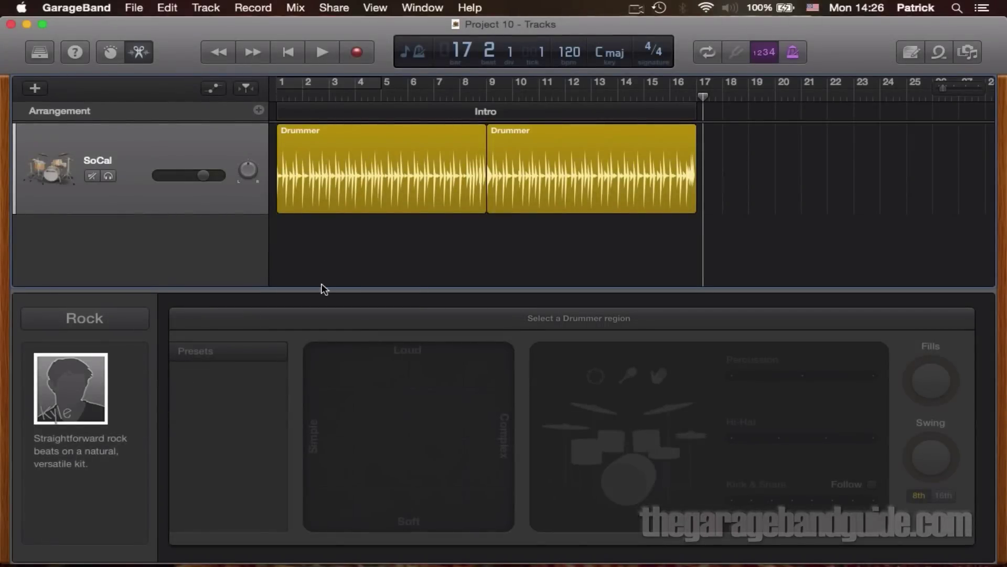
- Replace the SoCal track's drummer in Project 10 with the rock drummer Max
left_click(218, 155)
left_click(71, 382)
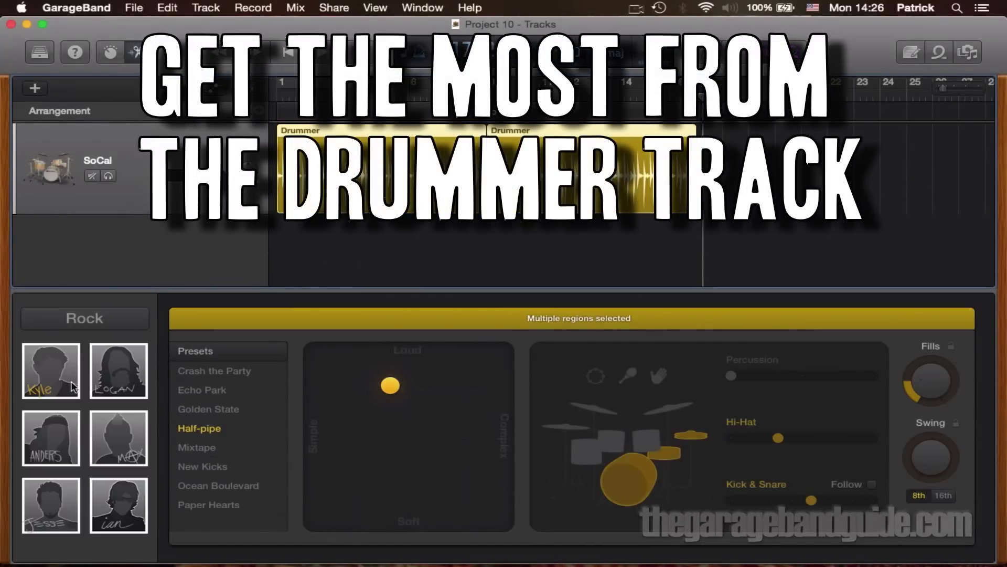
left_click(119, 436)
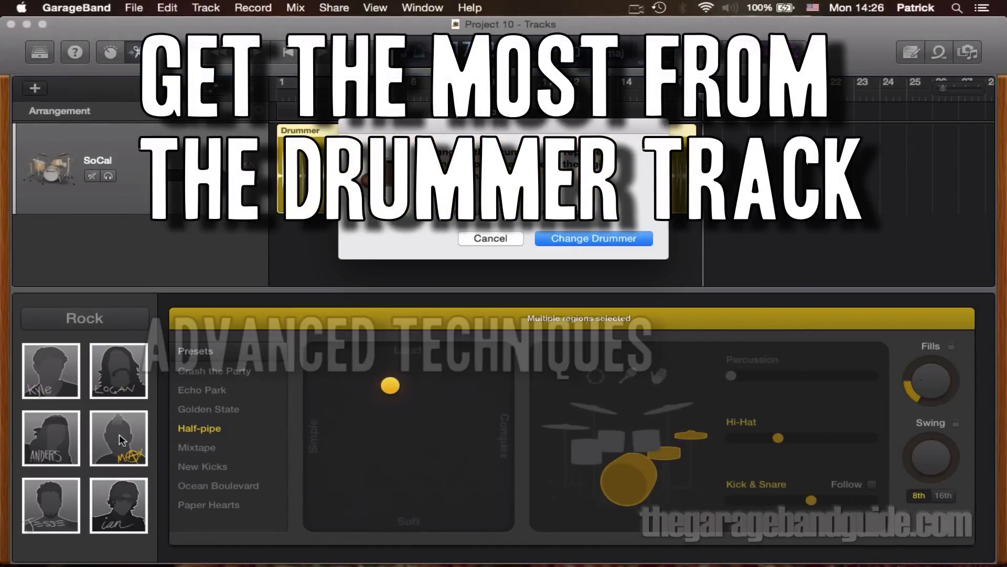
left_click(586, 241)
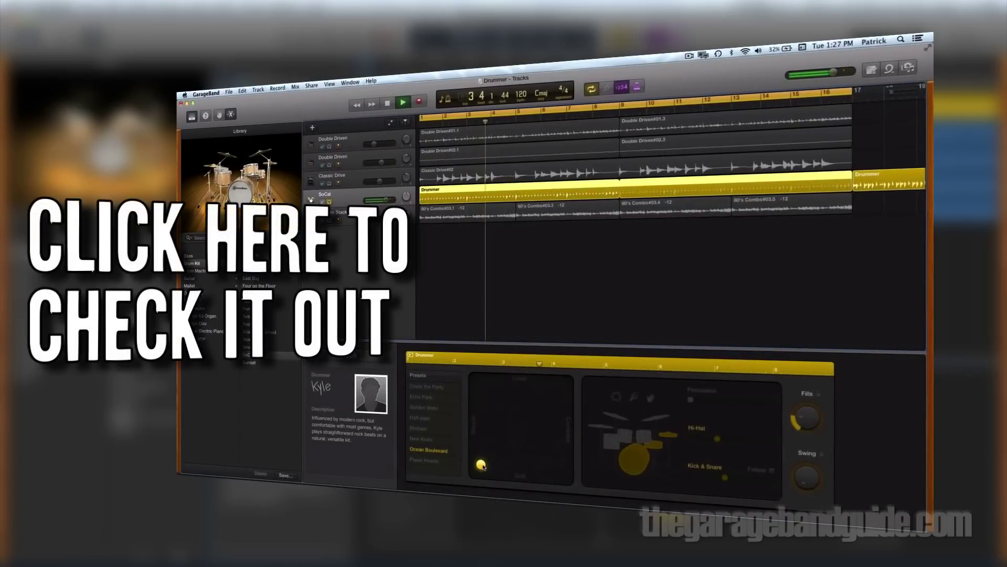
- Shift the selected Drummer region's performance to the loud, simple corner and back toward complex on the XY pad
left_click_drag(482, 466, 473, 377)
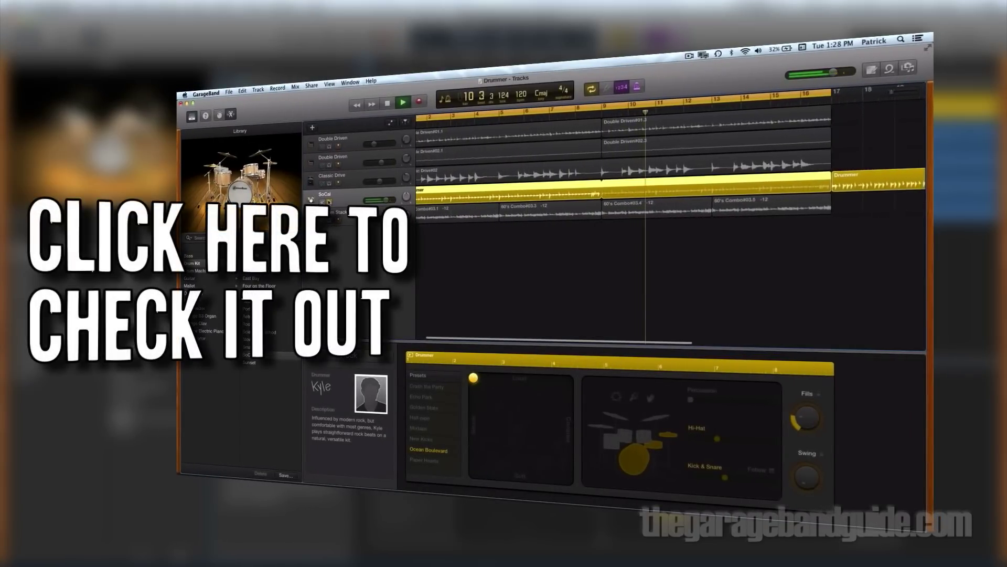
left_click(540, 388)
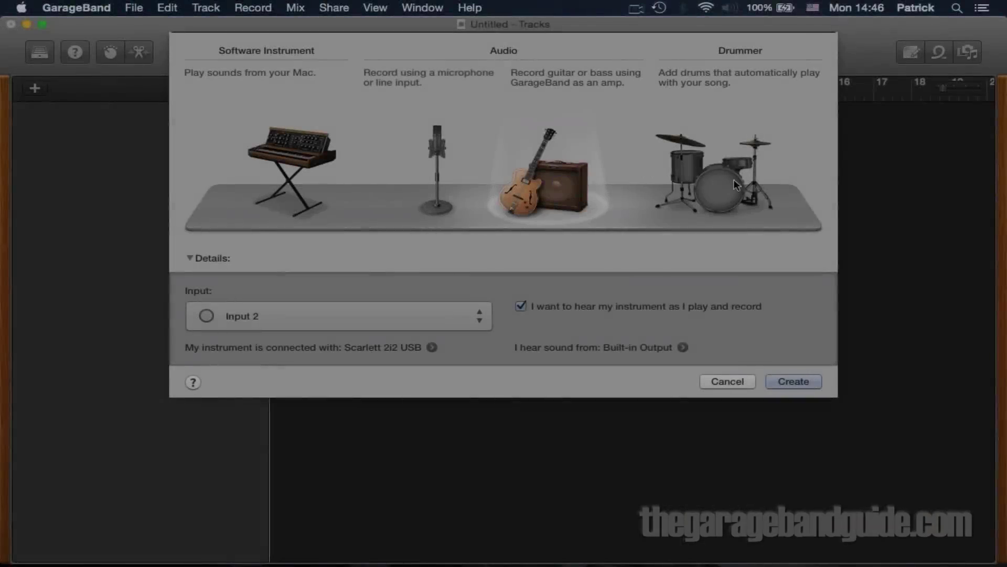
- Create a Drummer track in the untitled project and hide the Library and the editor
left_click(734, 178)
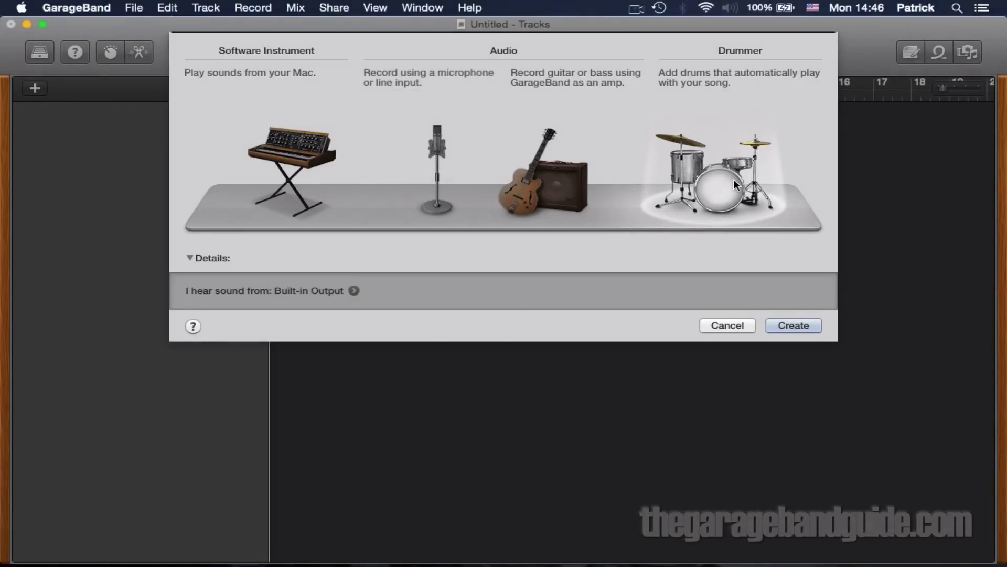
left_click(805, 325)
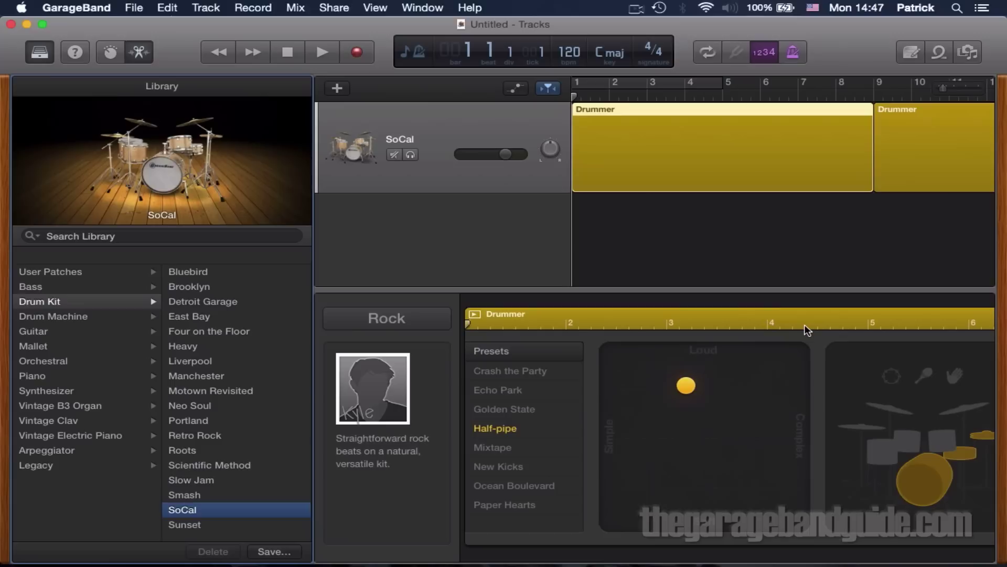
left_click(35, 55)
left_click(139, 55)
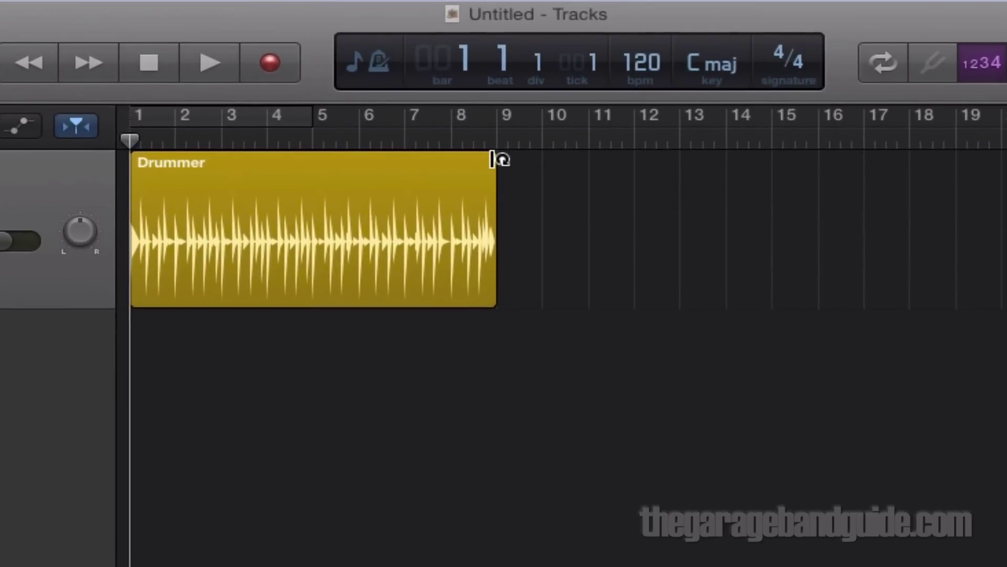
- Loop the Drummer region out to bar 17 and pull the loop back to bar 9
left_click_drag(494, 159, 679, 157)
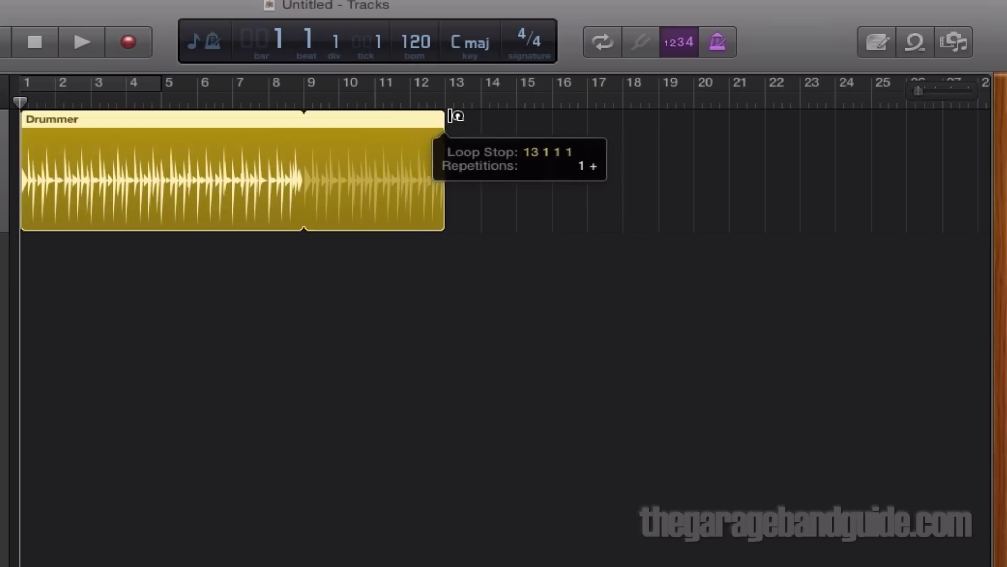
left_click_drag(449, 116, 588, 116)
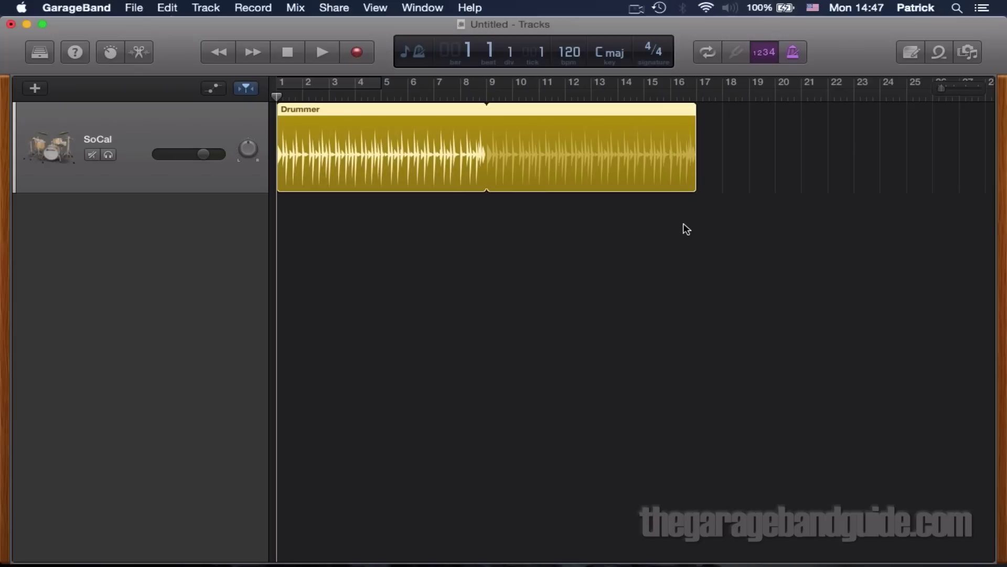
left_click_drag(695, 103, 490, 100)
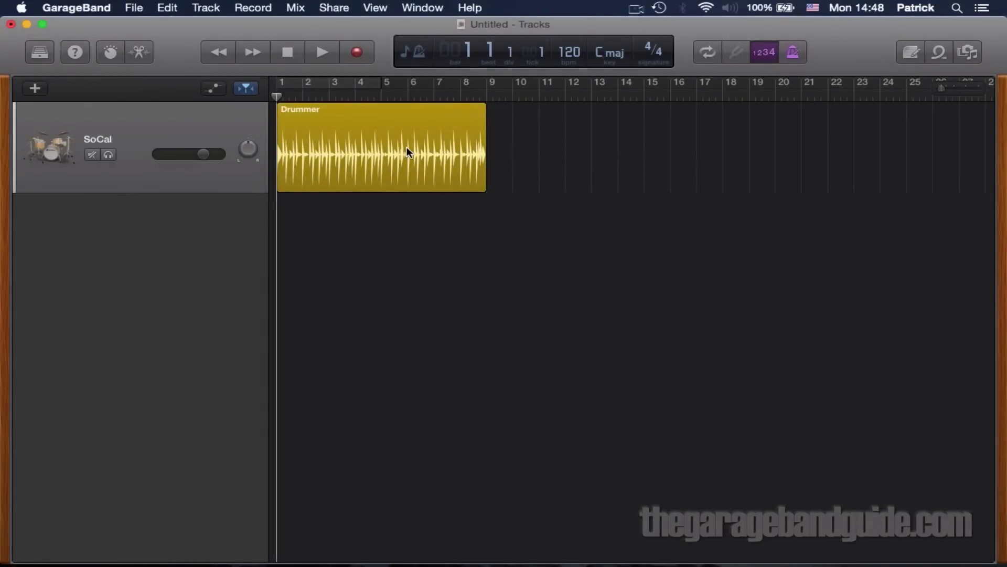
- Copy the Drummer region and paste the duplicate directly after it at bar 9
left_click(407, 148)
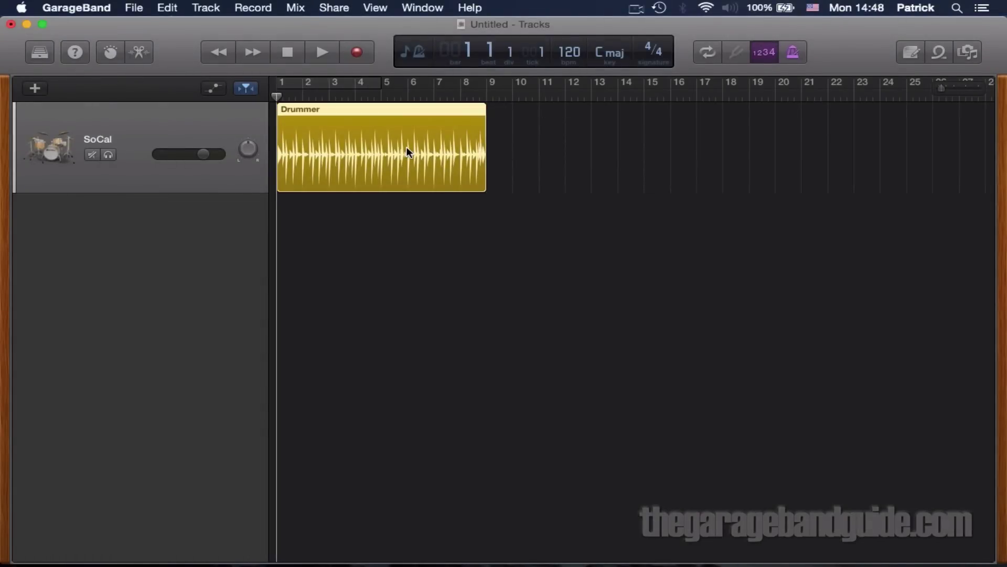
key("super+c")
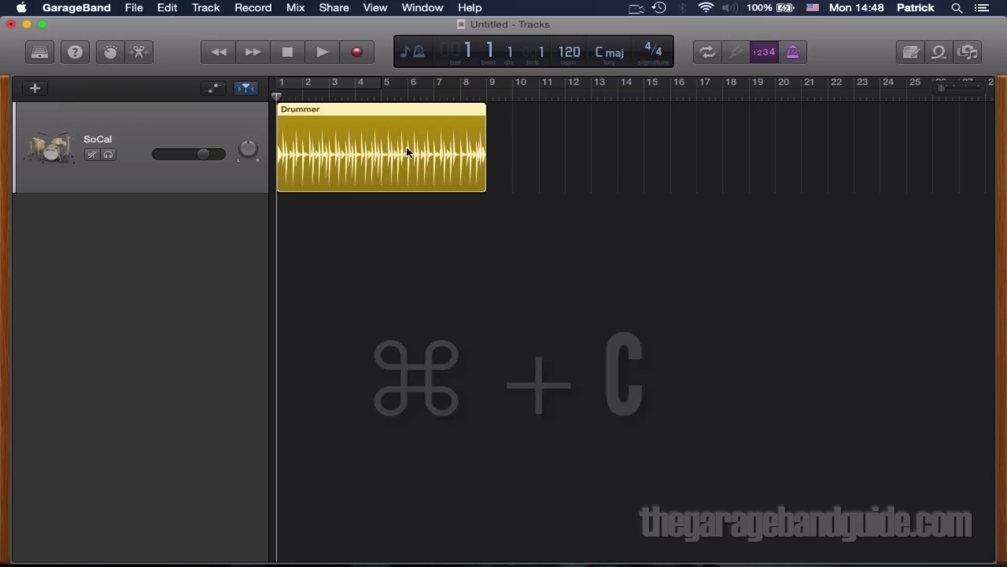
key("space")
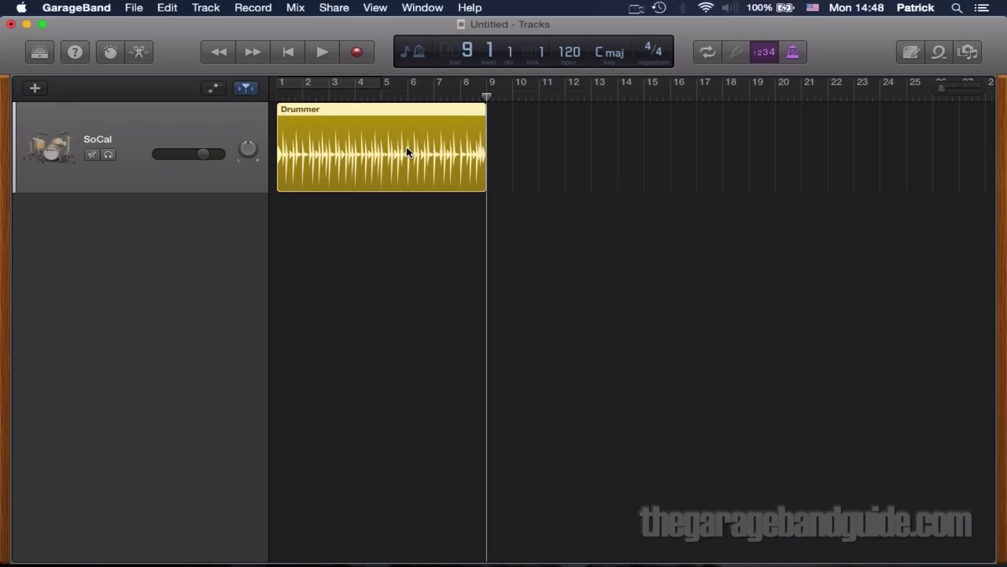
key("super+v")
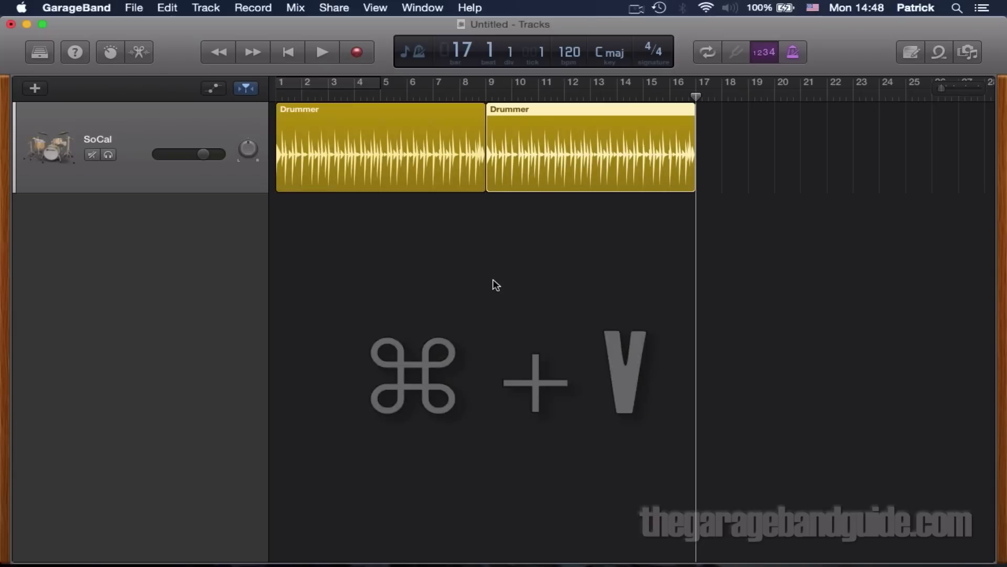
- Show the Drummer editor for the SoCal track and reduce the Fills amount on the first region
left_click(434, 250)
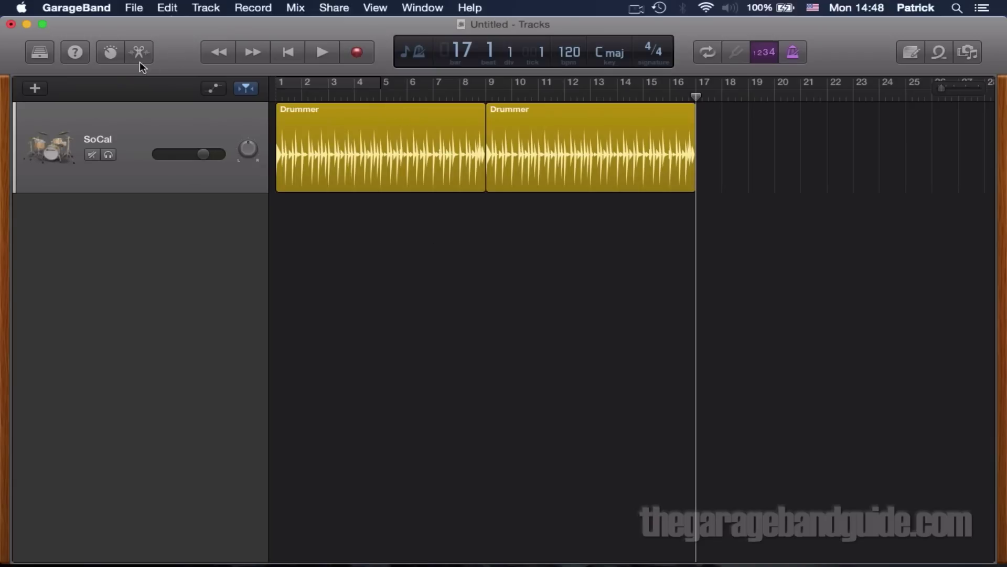
left_click(118, 108)
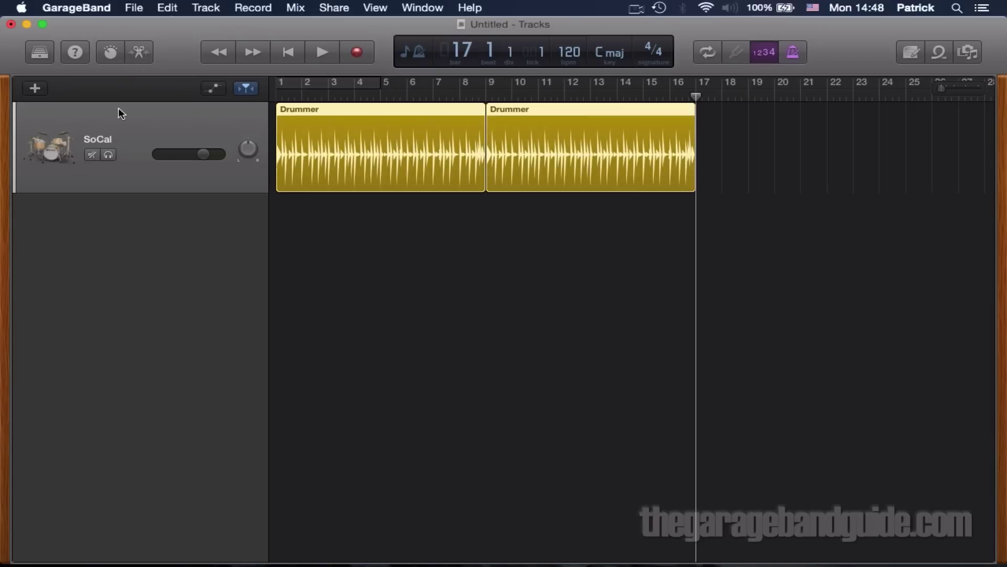
left_click(139, 53)
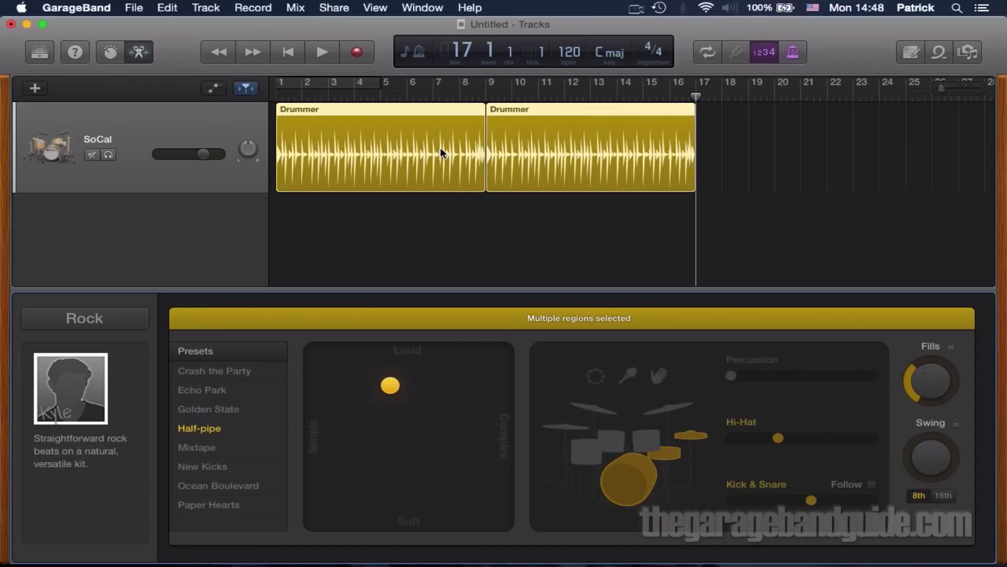
left_click(420, 220)
left_click(418, 151)
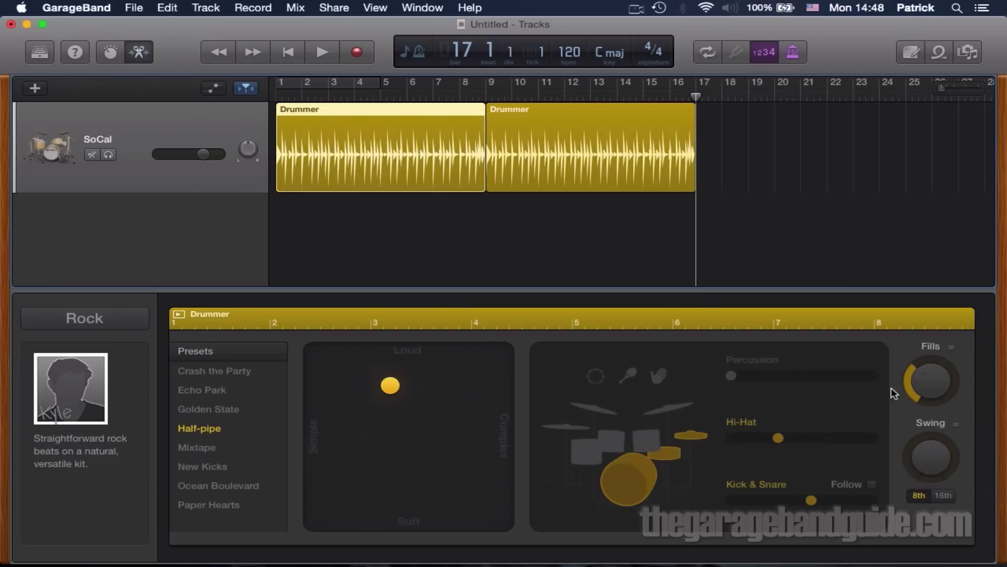
left_click_drag(937, 382, 933, 405)
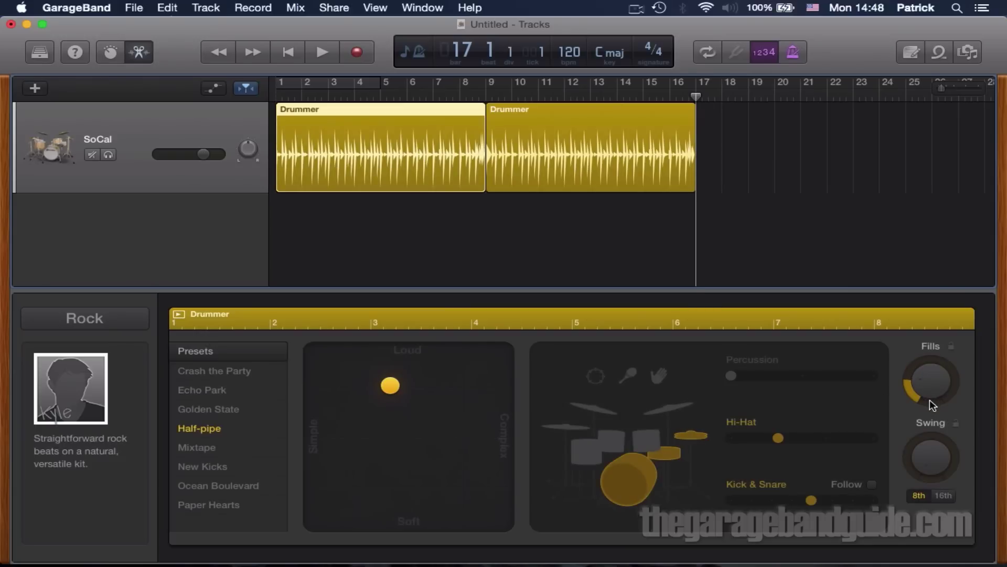
- Paste four more copies of the Drummer region back to back from bar 17 to bar 49
left_click(605, 236)
left_click(600, 154)
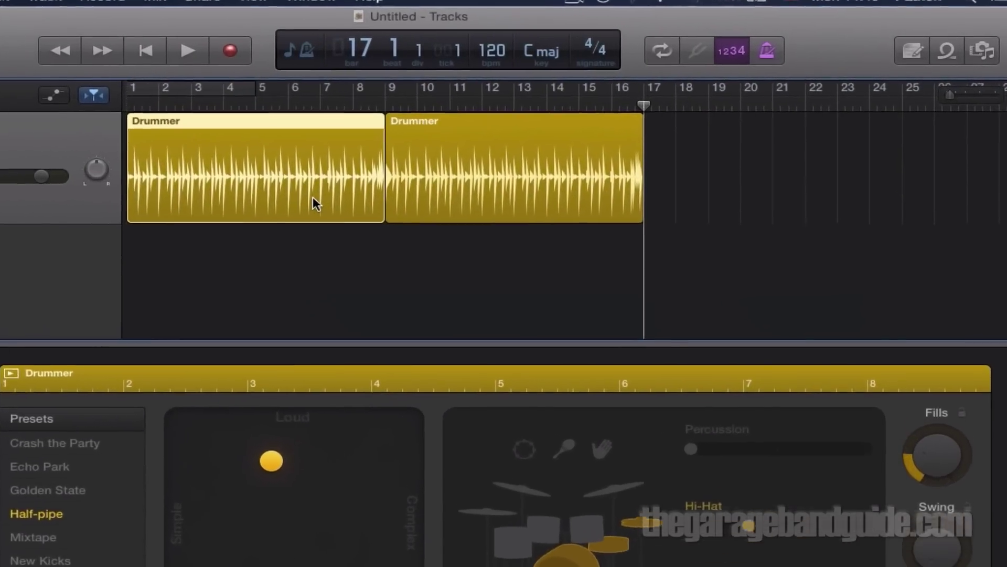
key("super+v")
key("super+v")
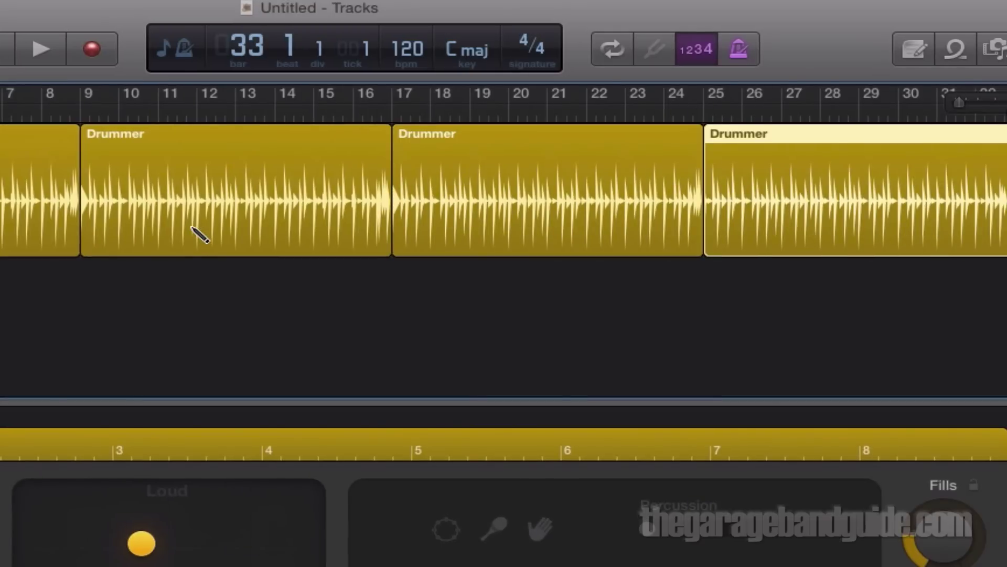
key("super+v")
key("super+v")
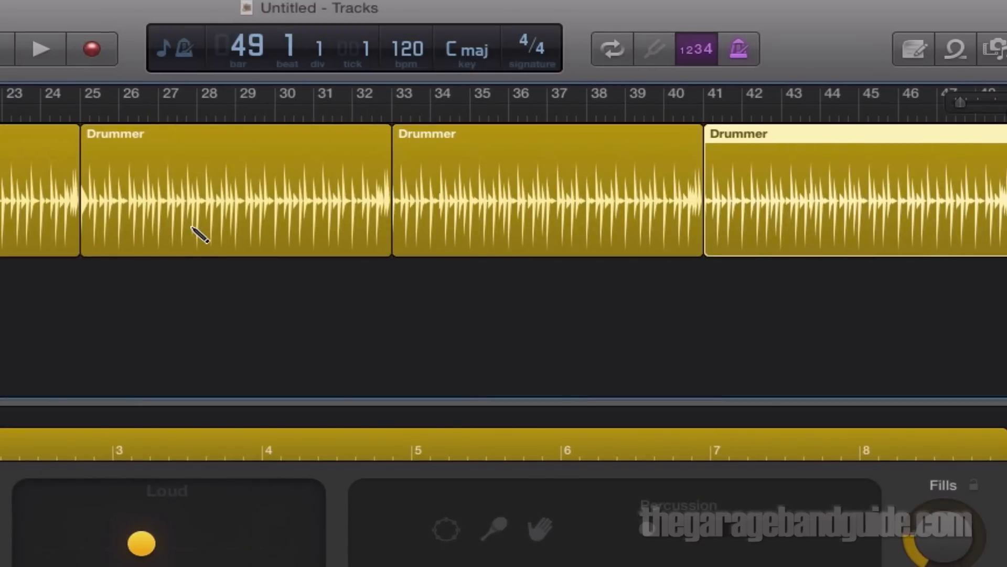
scroll(488, 265, "left", 10)
scroll(488, 265, "right", 10)
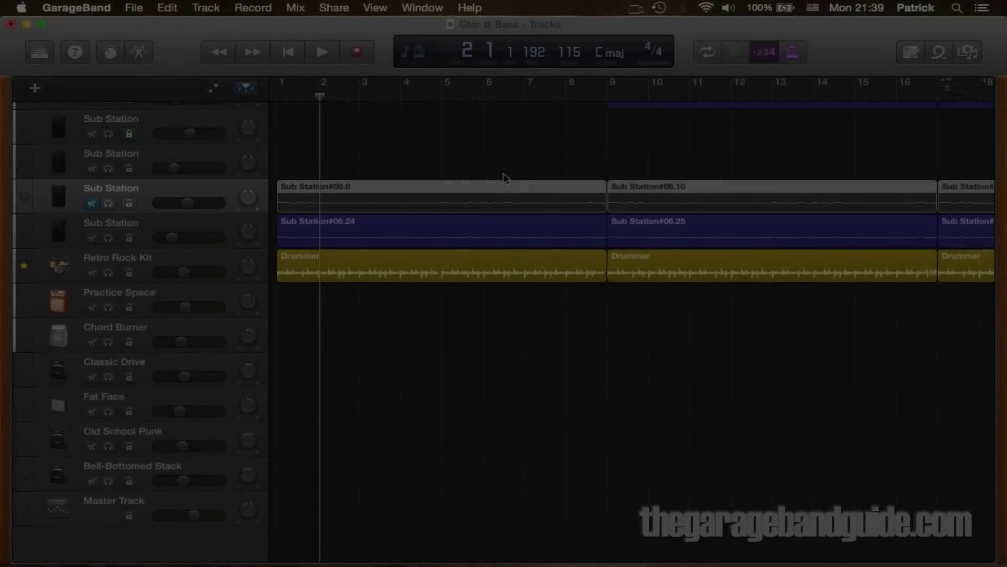
- In the Gtar @ Bass project, select the first Retro Rock Kit Drummer region, move the playhead to bar 8, and deselect the region
left_click(155, 277)
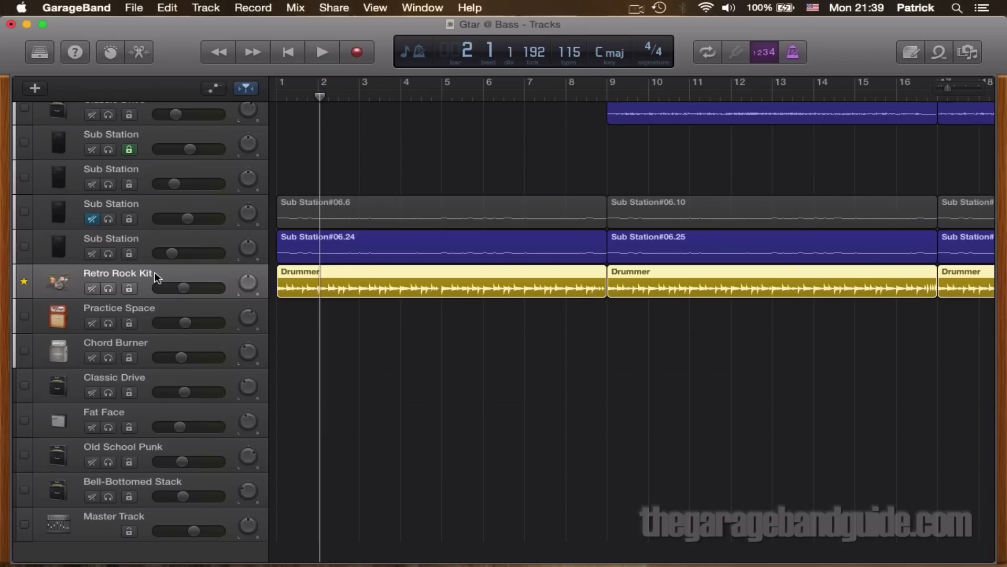
left_click(421, 284)
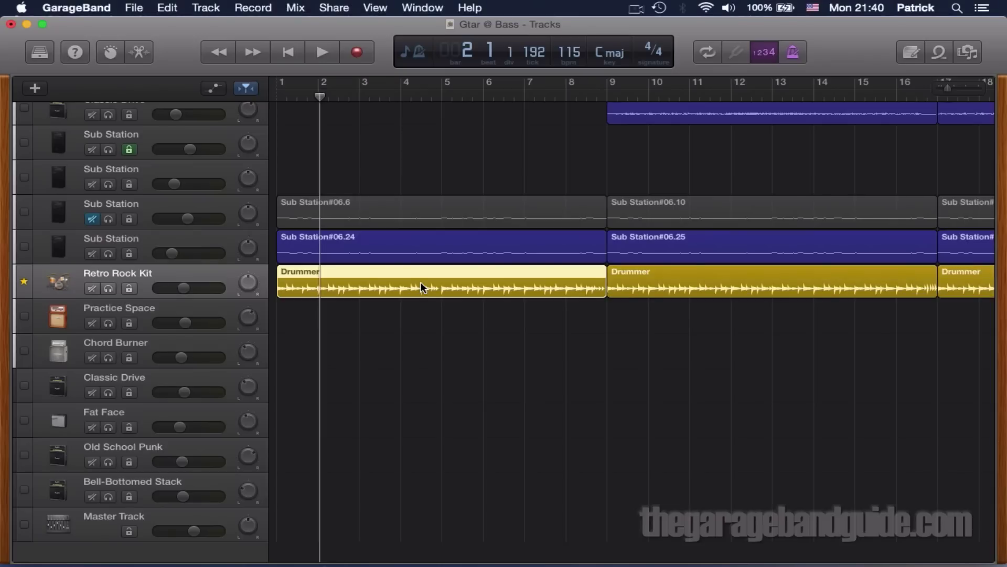
key("period")
key("period")
key("period")
key("period")
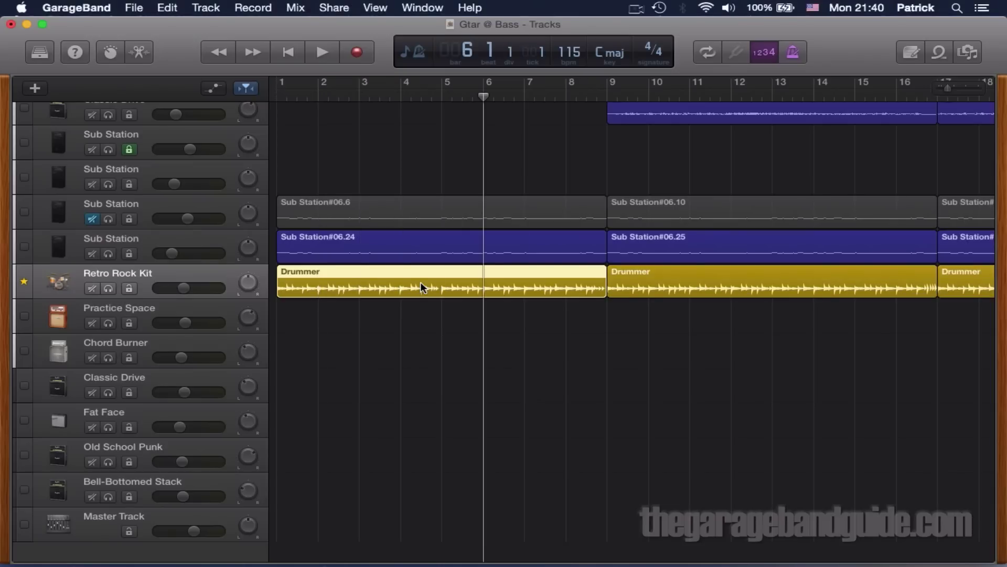
key("period")
key("period")
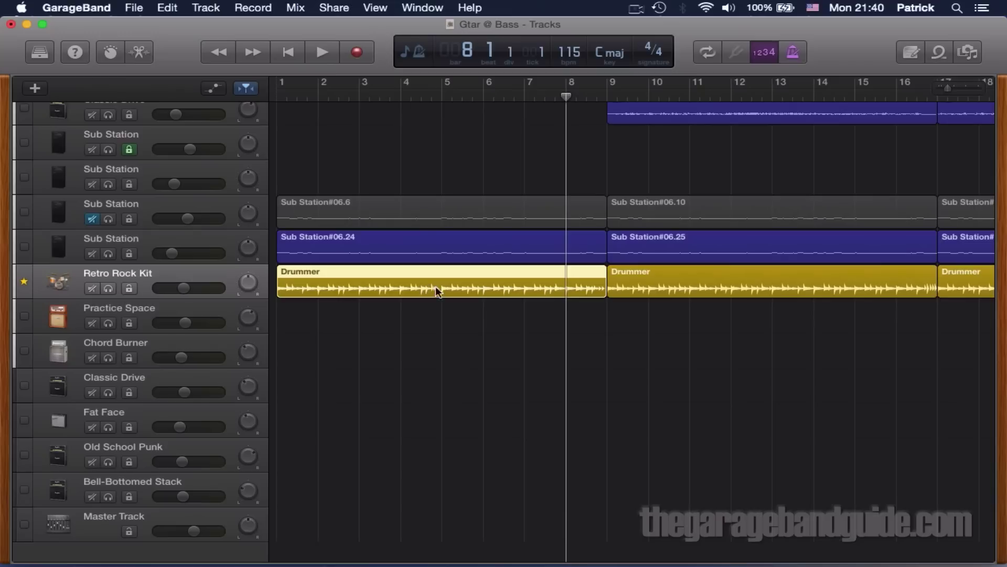
left_click(482, 308)
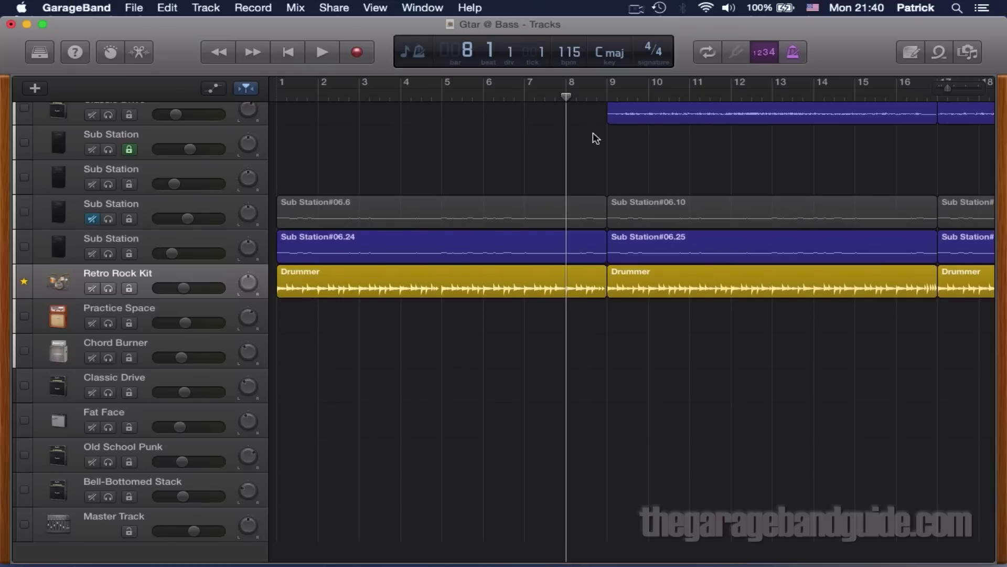
- Split the first Retro Rock Kit Drummer region at bar 8
left_click(579, 292)
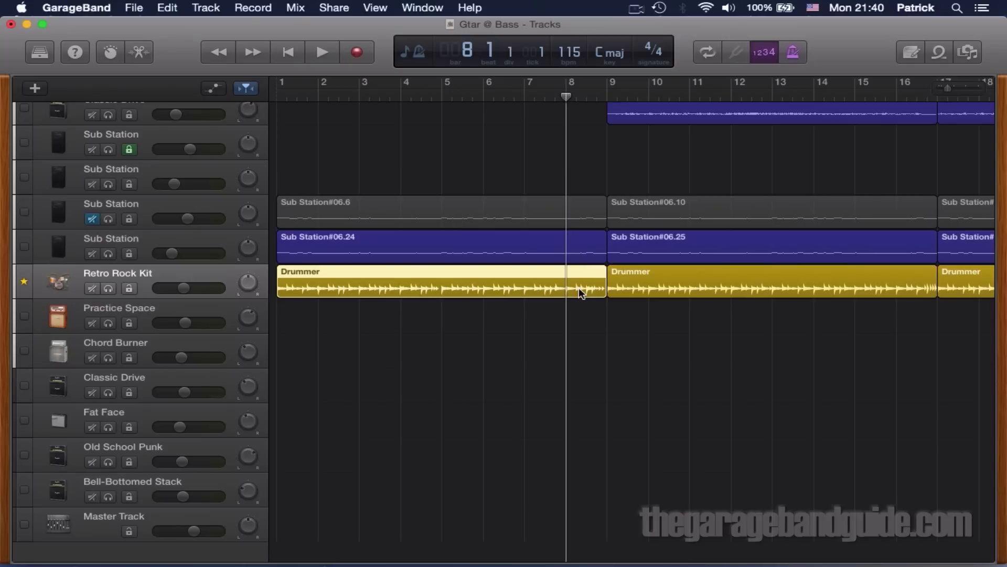
key("super+t")
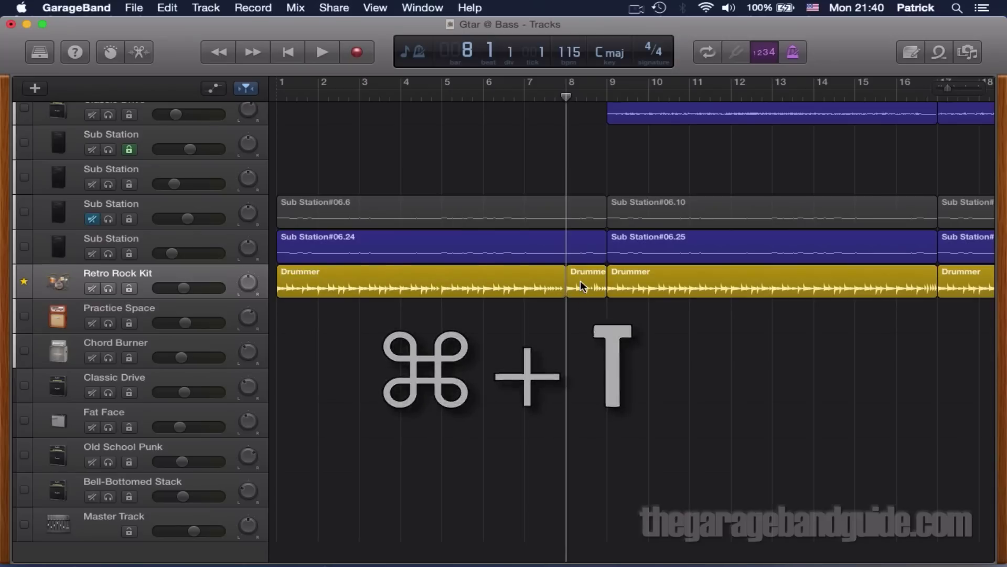
- Show the Drummer editor and turn Fills all the way down on the Retro Rock Kit region spanning bars 1 to 8
left_click(139, 52)
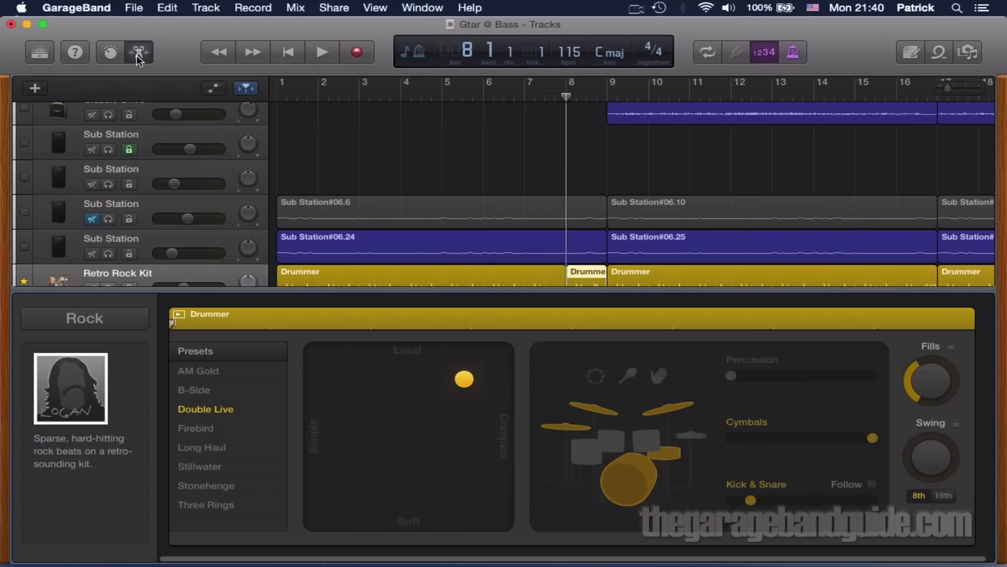
scroll(536, 186, "down", 3)
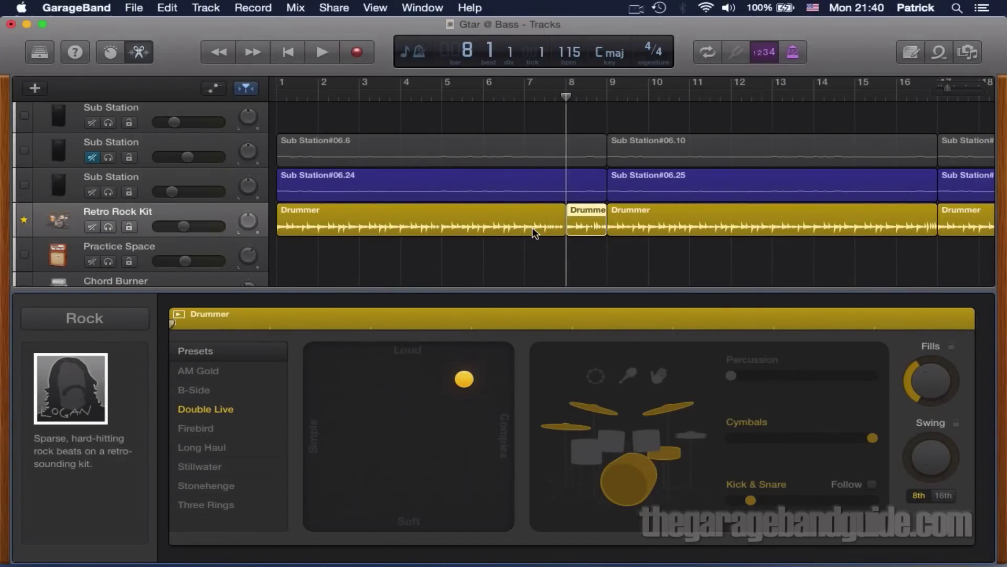
left_click(534, 232)
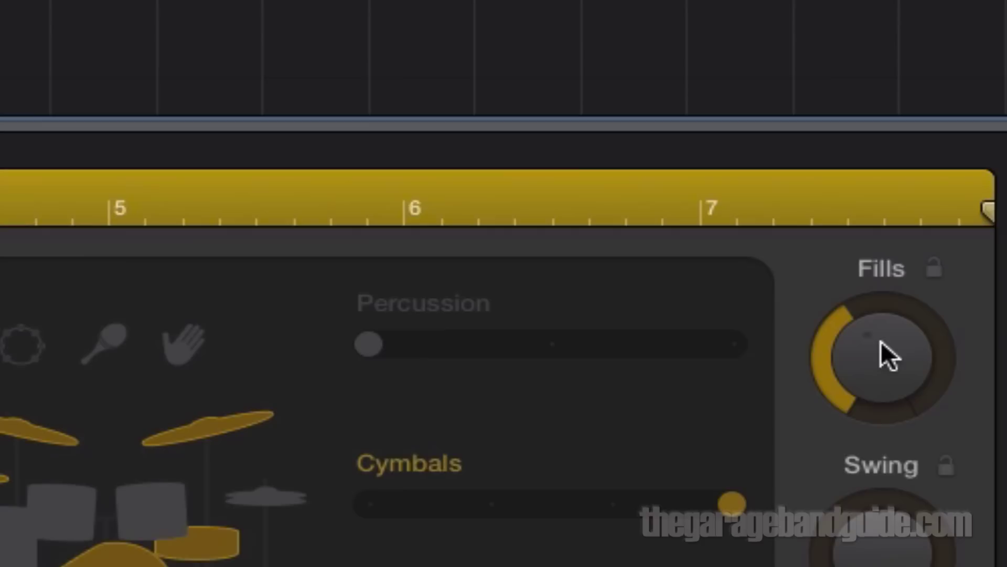
left_click_drag(880, 341, 876, 560)
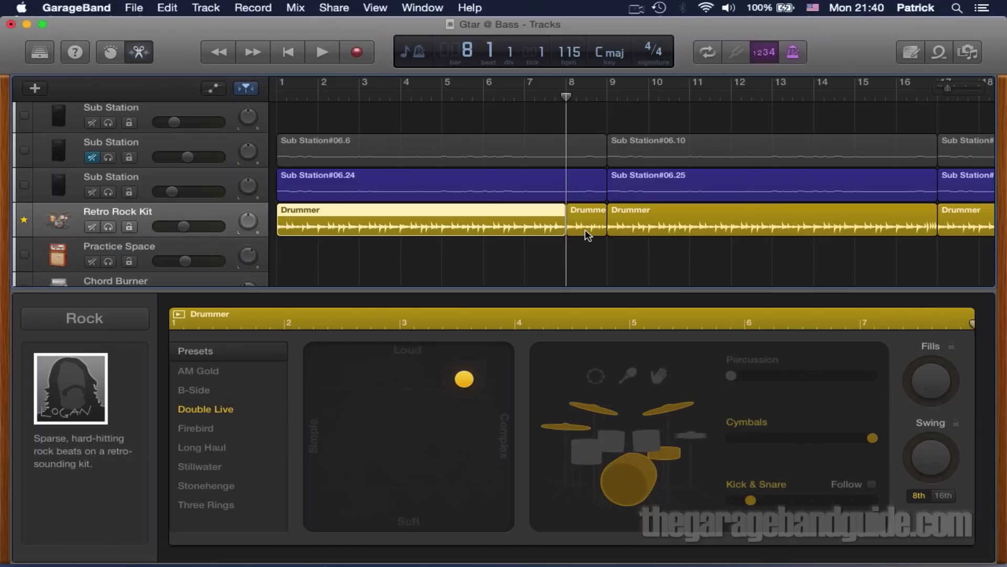
- Select the one-bar Drummer region at bar 8, solo the Retro Rock Kit track, and play through the transition into bar 9
left_click(584, 228)
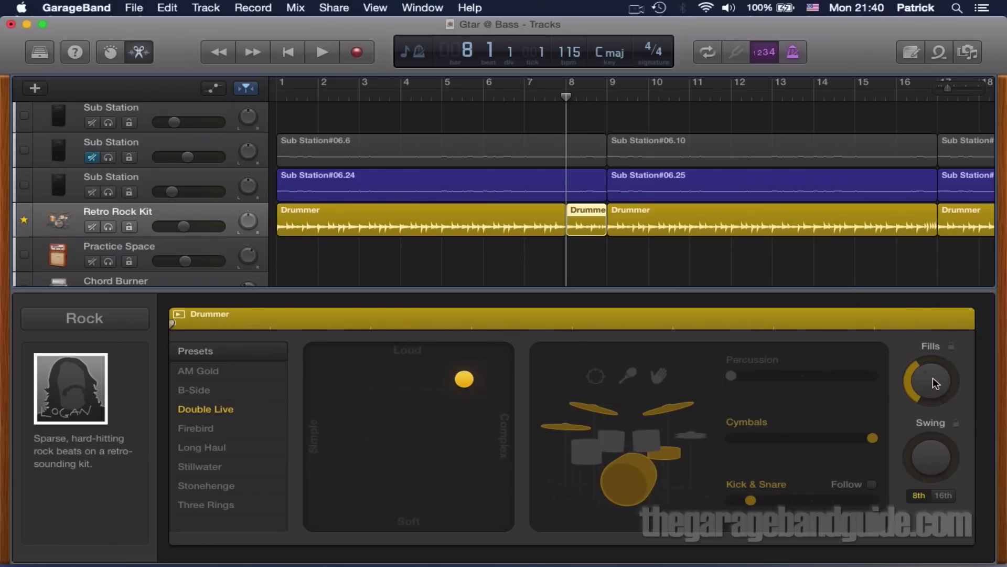
key("s")
key("space")
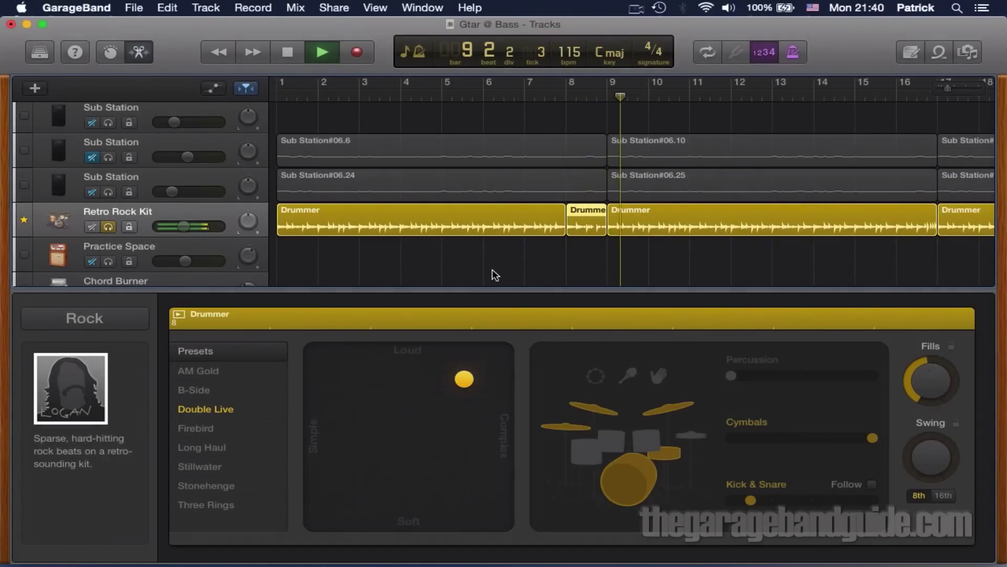
key("space")
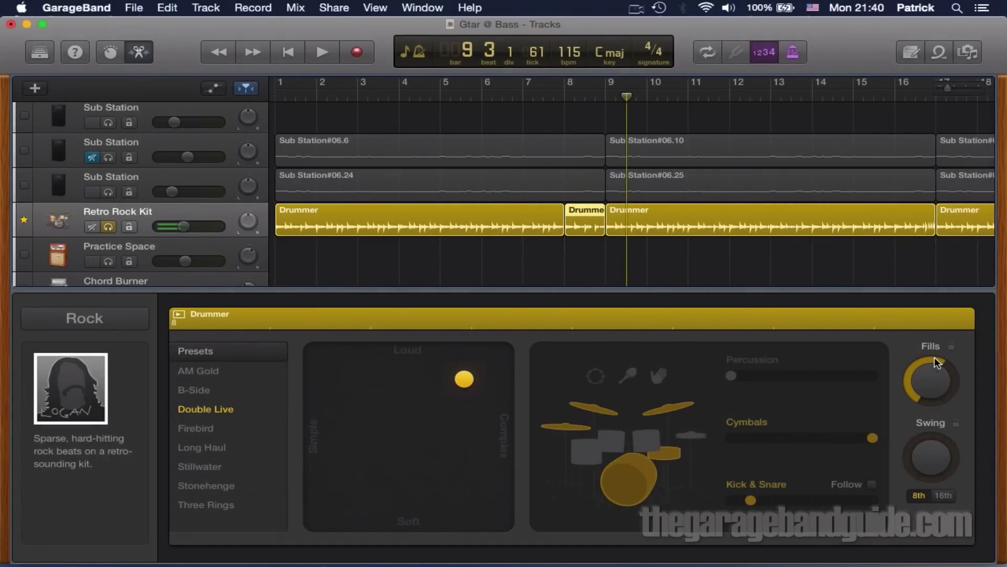
- Adjust the Fills amount on the one-bar region at bar 8, replaying the transition into bar 9 from just before it
left_click(560, 101)
key("space")
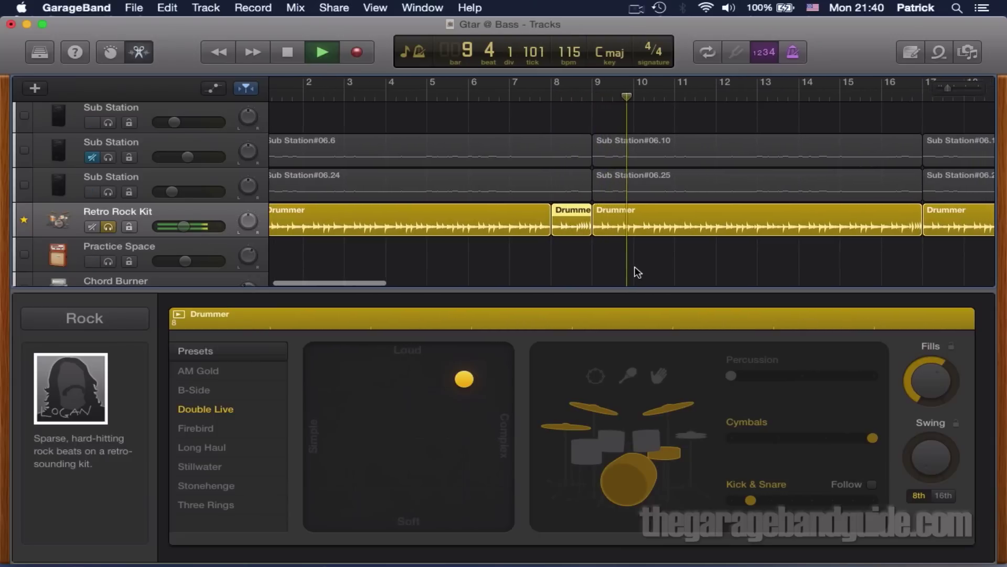
key("space")
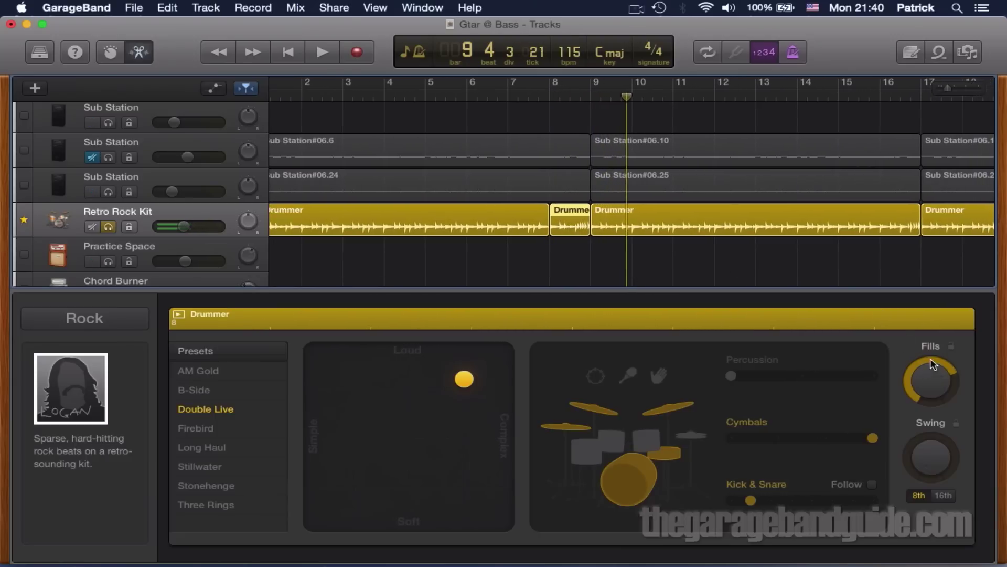
left_click(545, 101)
key("space")
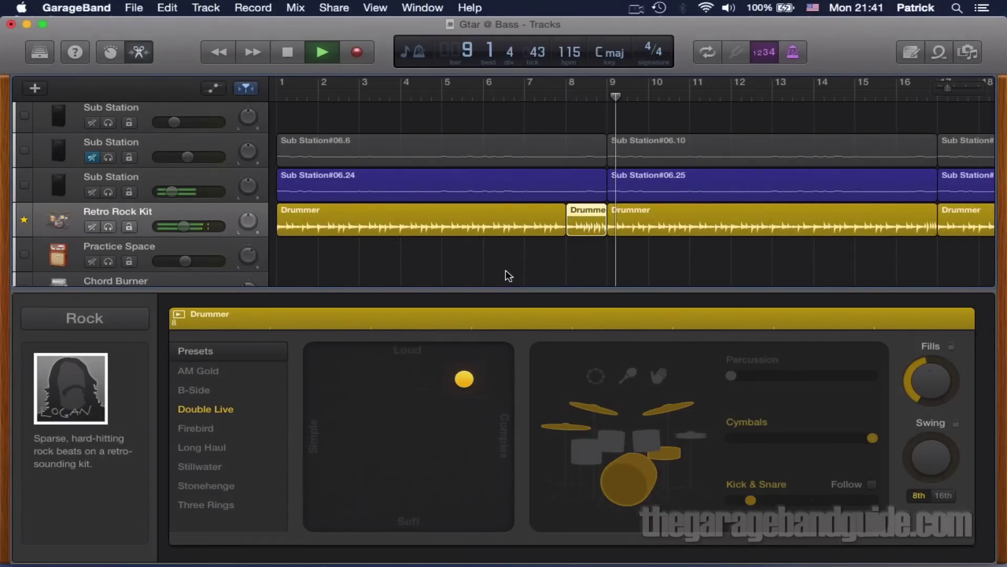
key("space")
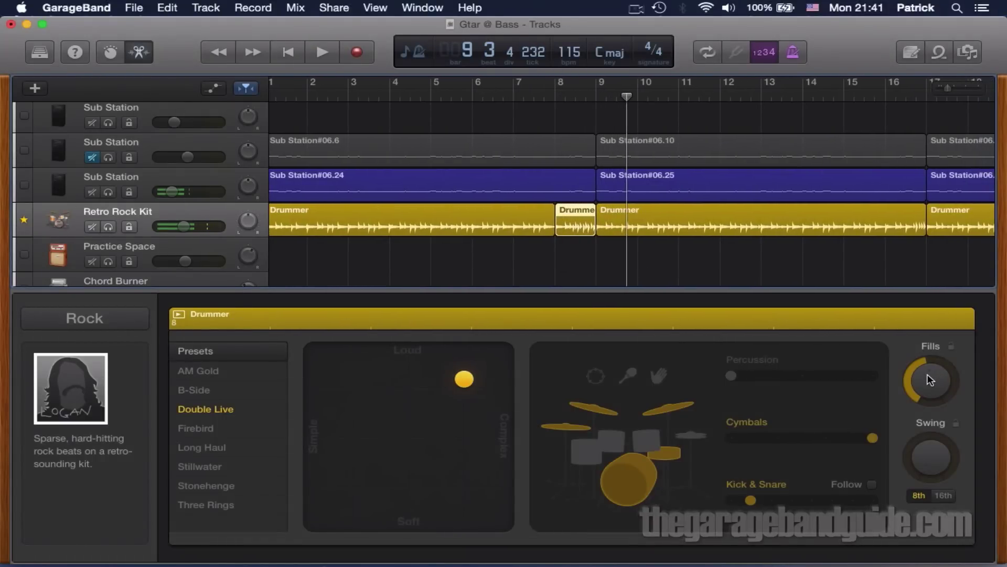
left_click(527, 101)
key("space")
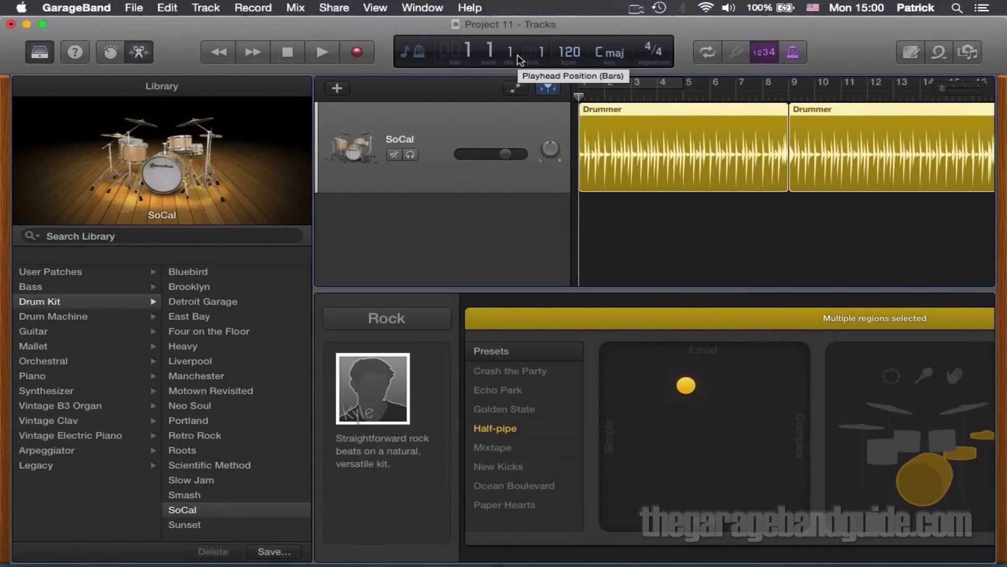
- In Project 11, add a new Software Instrument track below the SoCal Drummer track
key("alt+super+n")
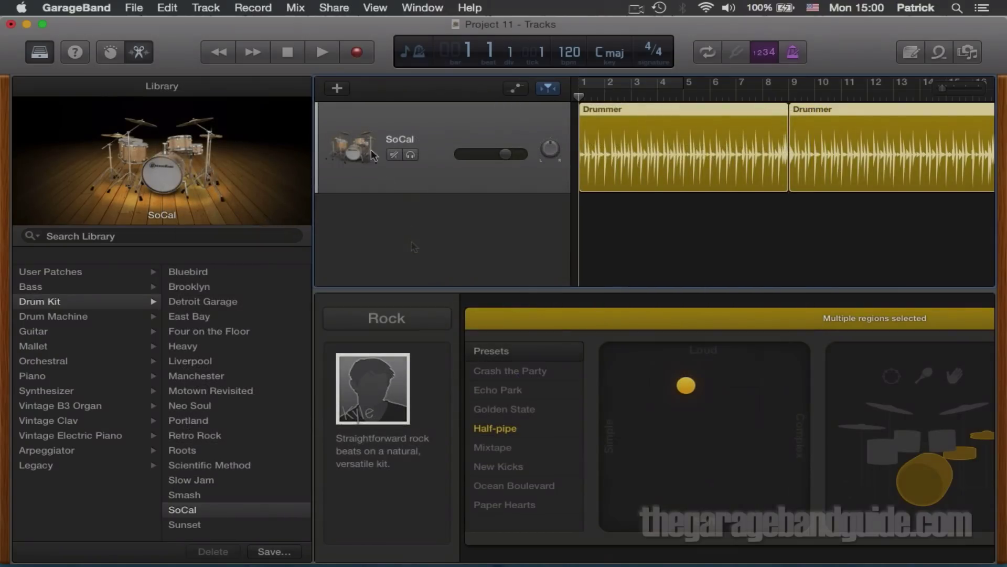
left_click(197, 8)
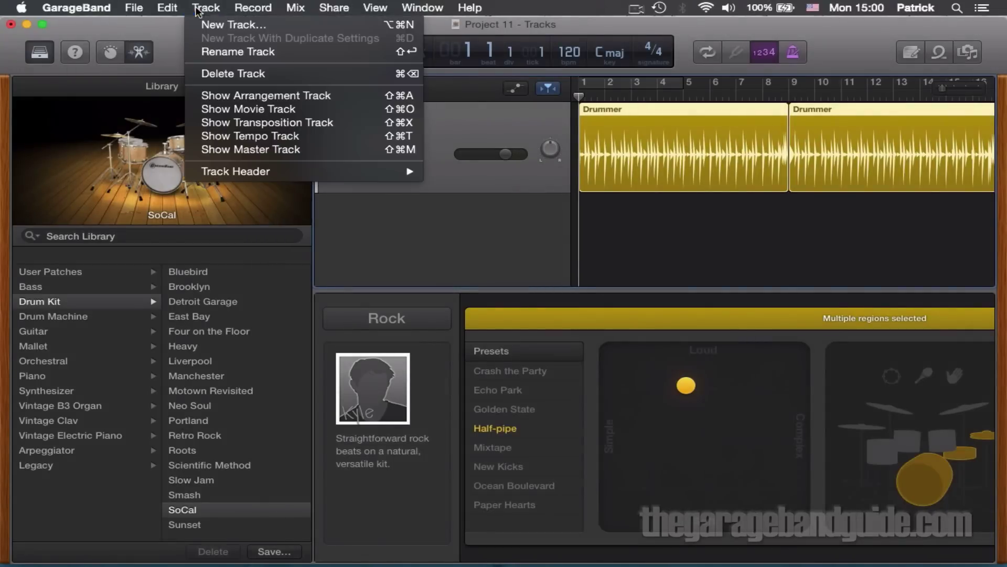
left_click(219, 24)
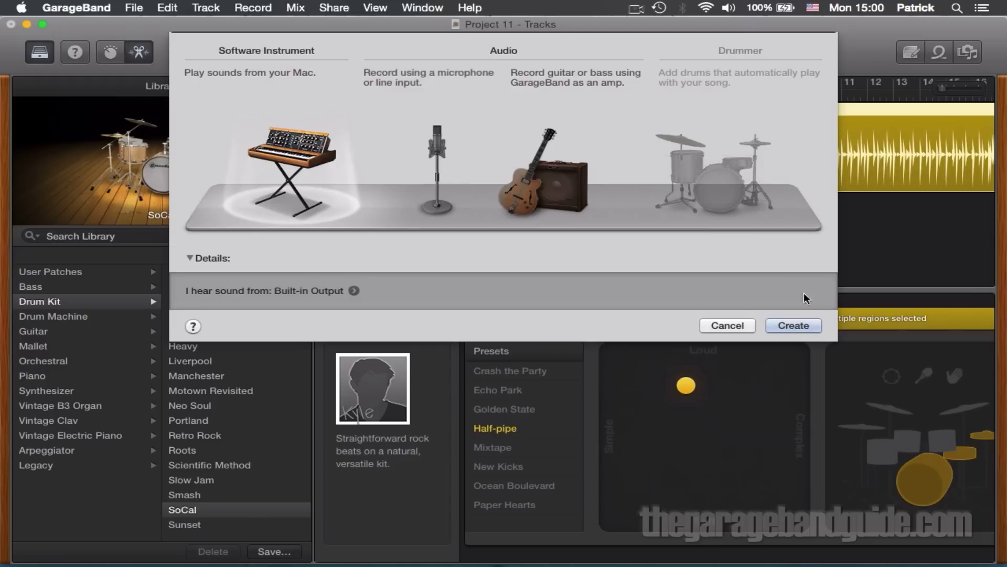
left_click(800, 325)
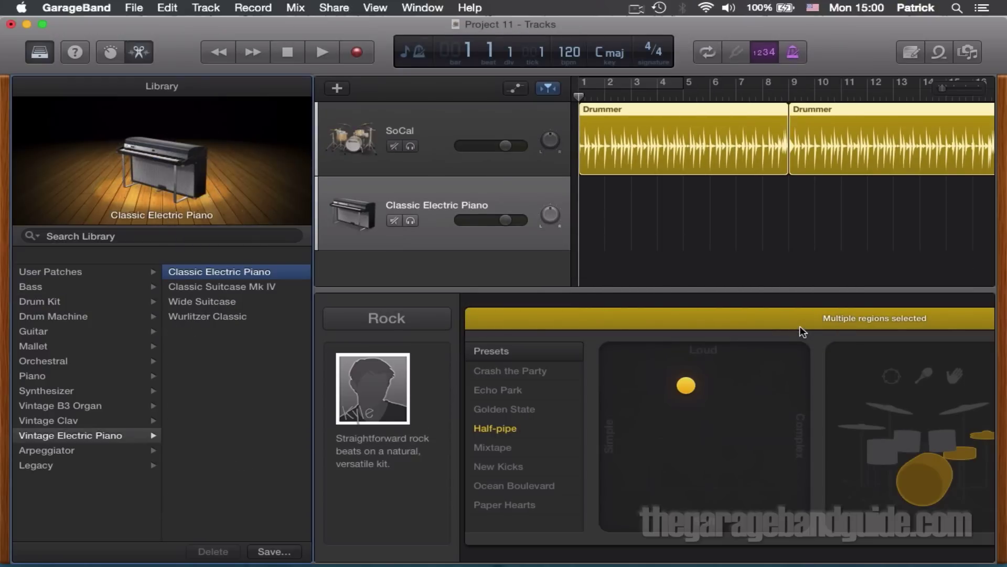
- Copy all Drummer regions of the SoCal track and paste them at bar 1 on the Classic Electric Piano track
left_click(519, 123)
left_click(726, 209)
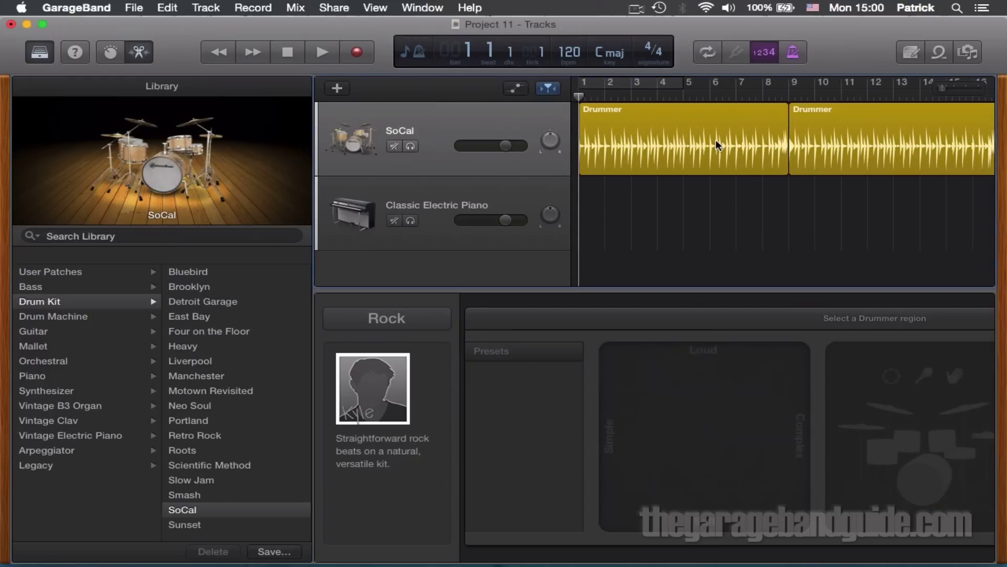
left_click(716, 140)
left_click(520, 122)
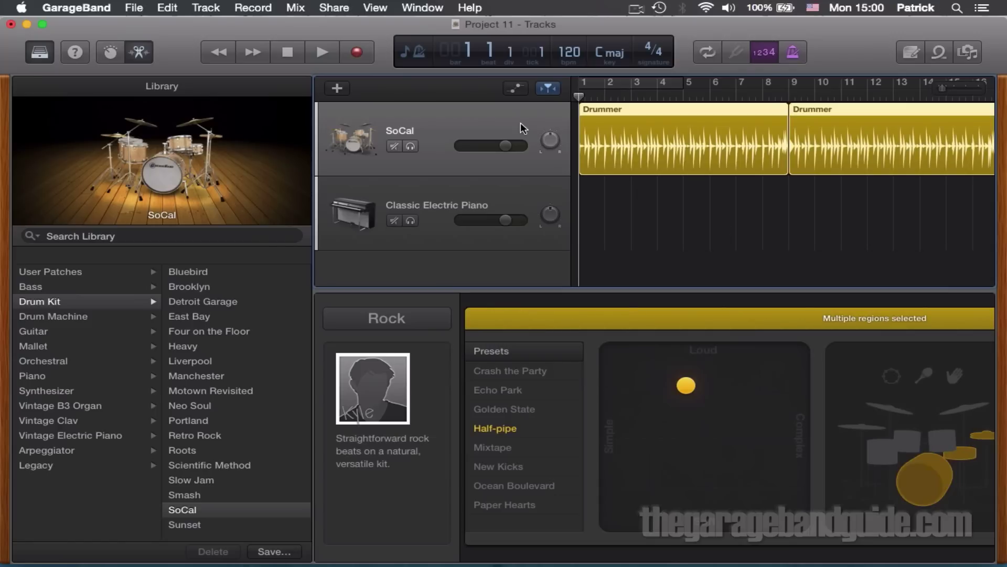
key("super+c")
key("Down")
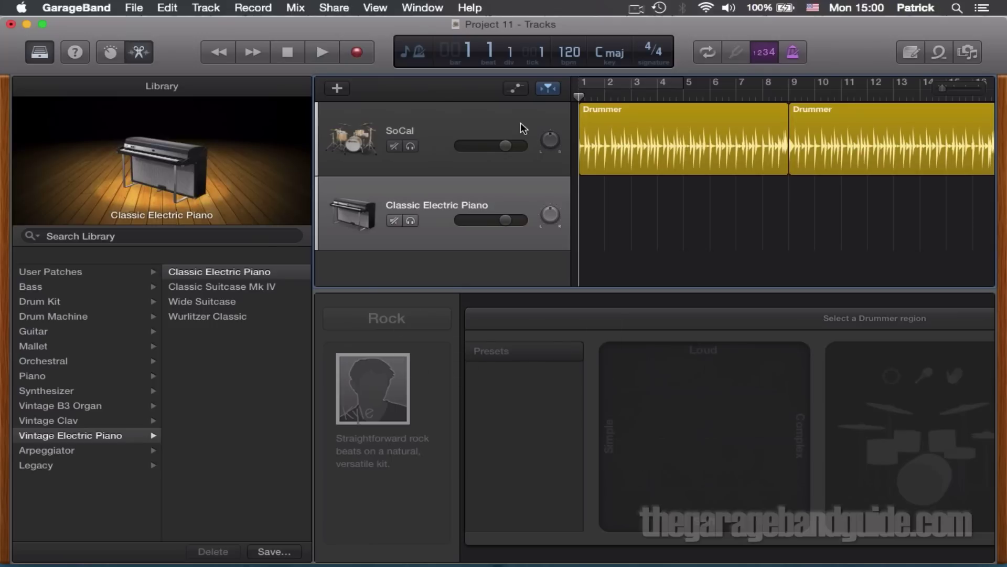
key("super+v")
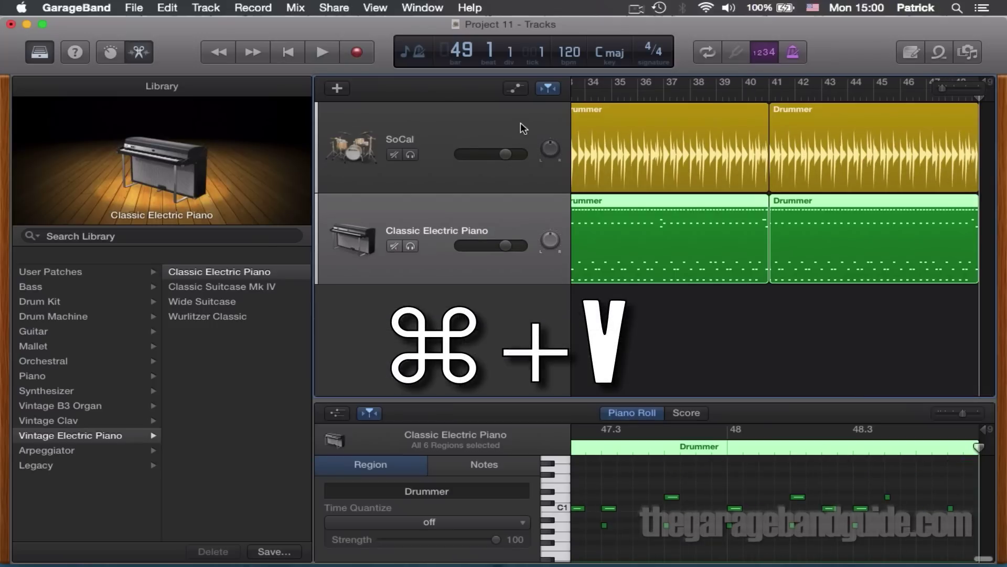
- Mute the SoCal Drummer track and play the pasted MIDI regions from the beginning with the electric piano sound
key("Return")
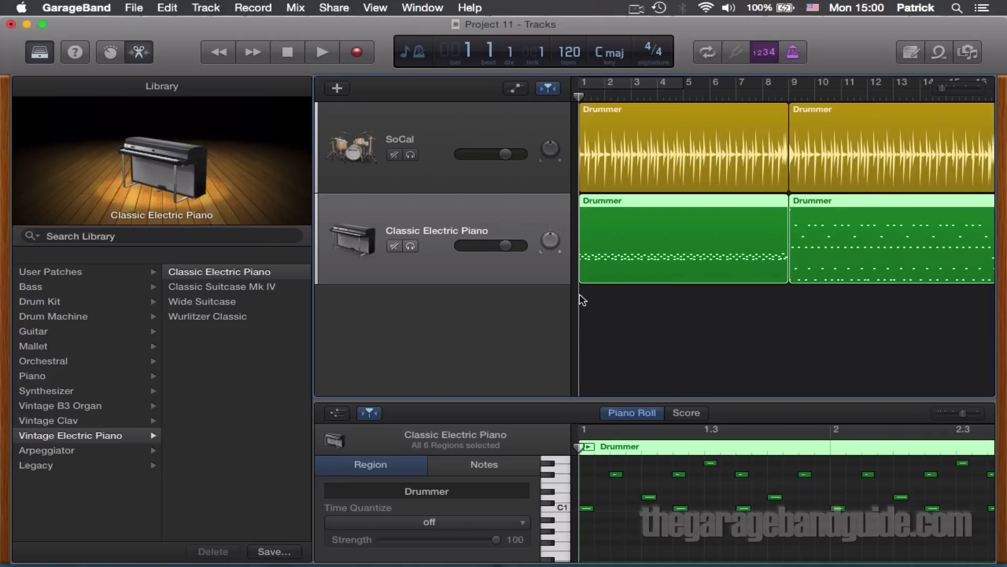
left_click(393, 155)
key("space")
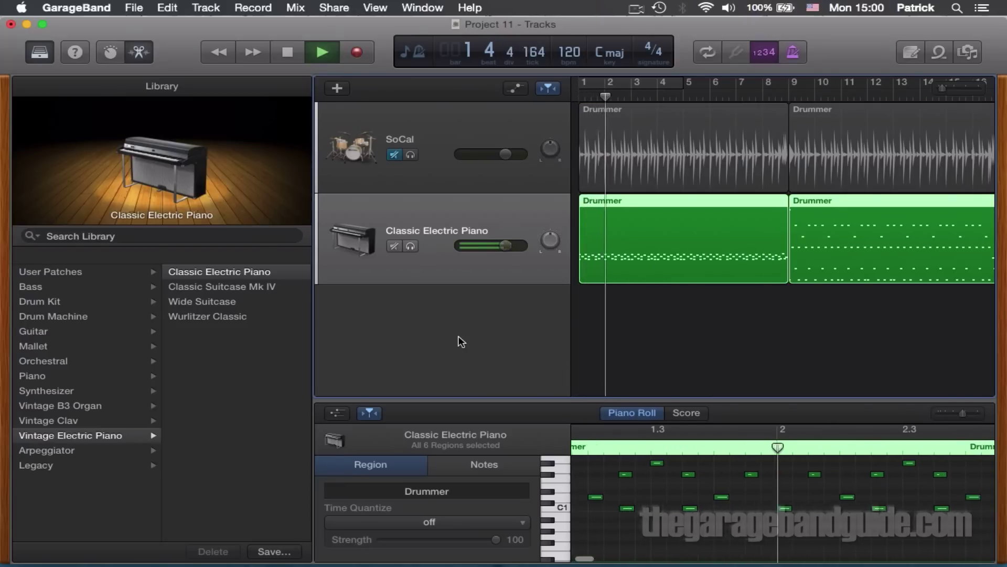
key("space")
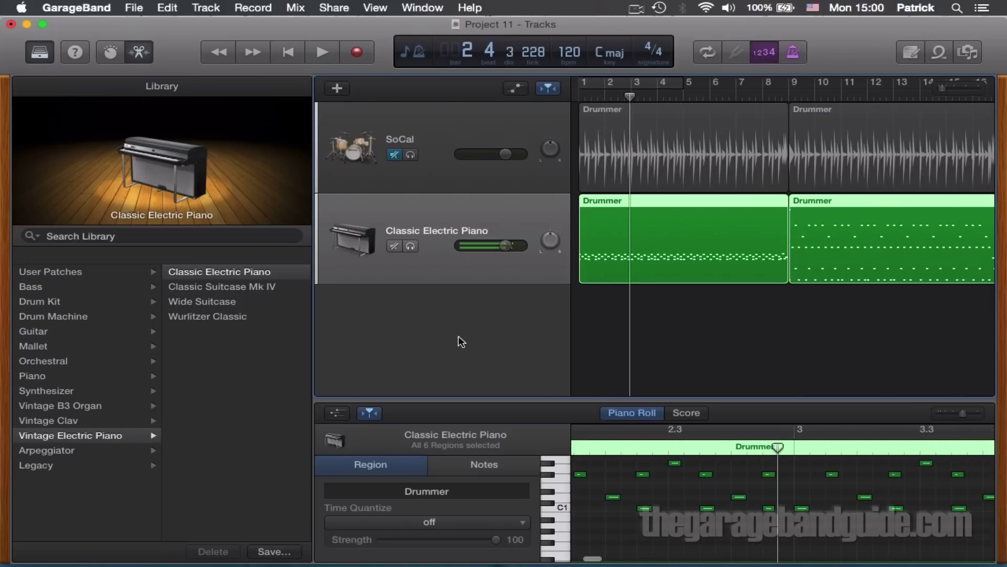
key("Return")
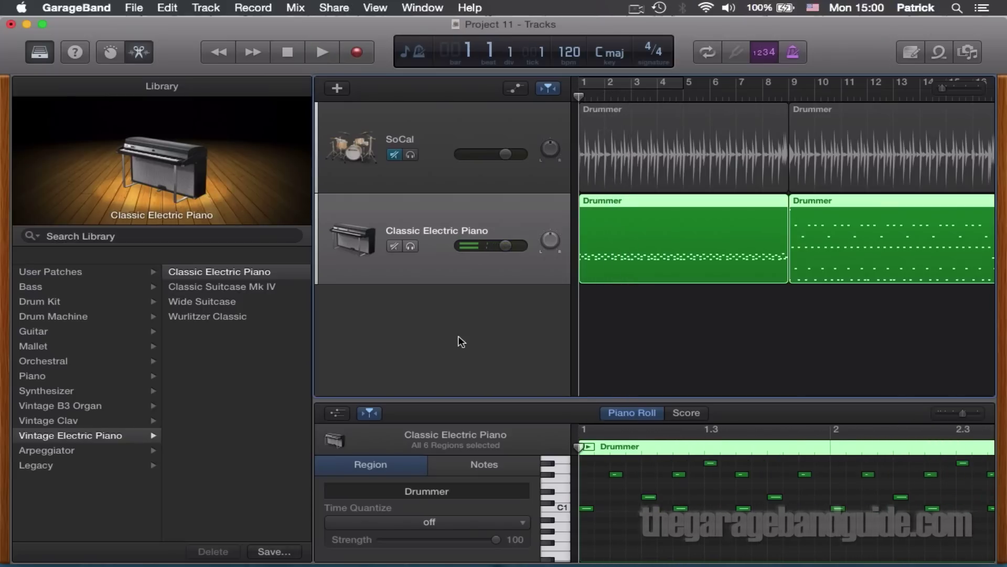
key("space")
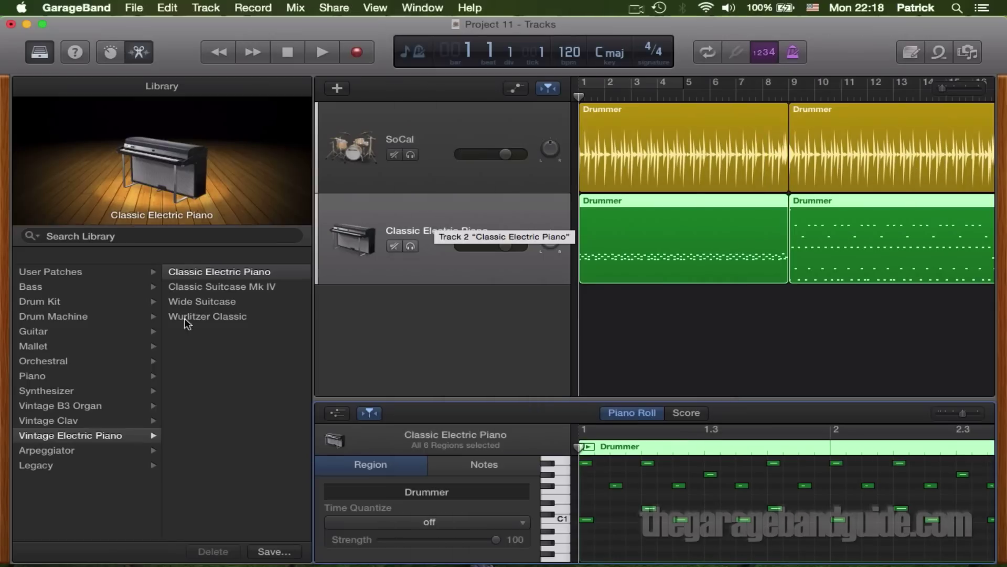
- Change the Classic Electric Piano track's instrument to the SoCal drum kit, discarding the current instrument changes
left_click(42, 304)
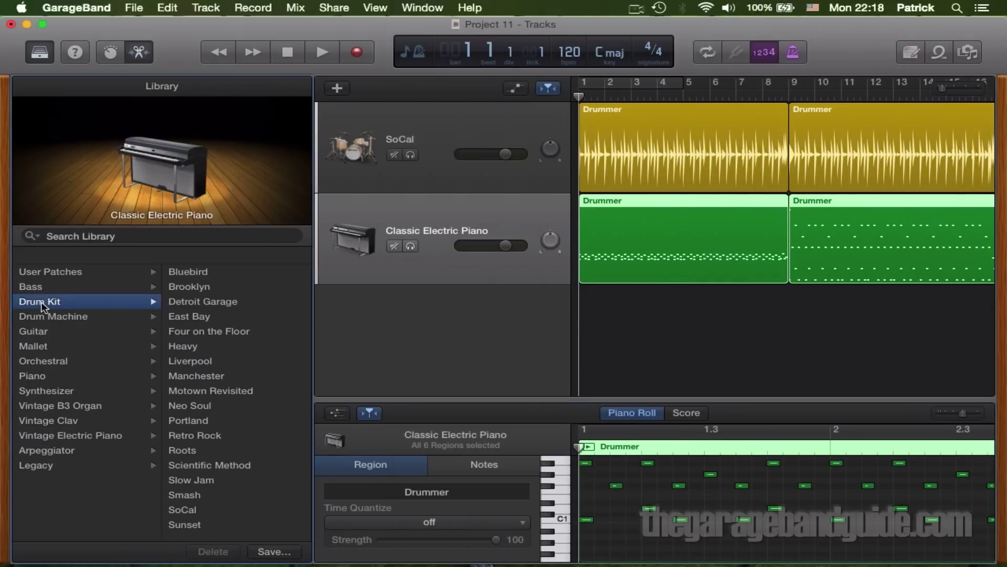
left_click(183, 512)
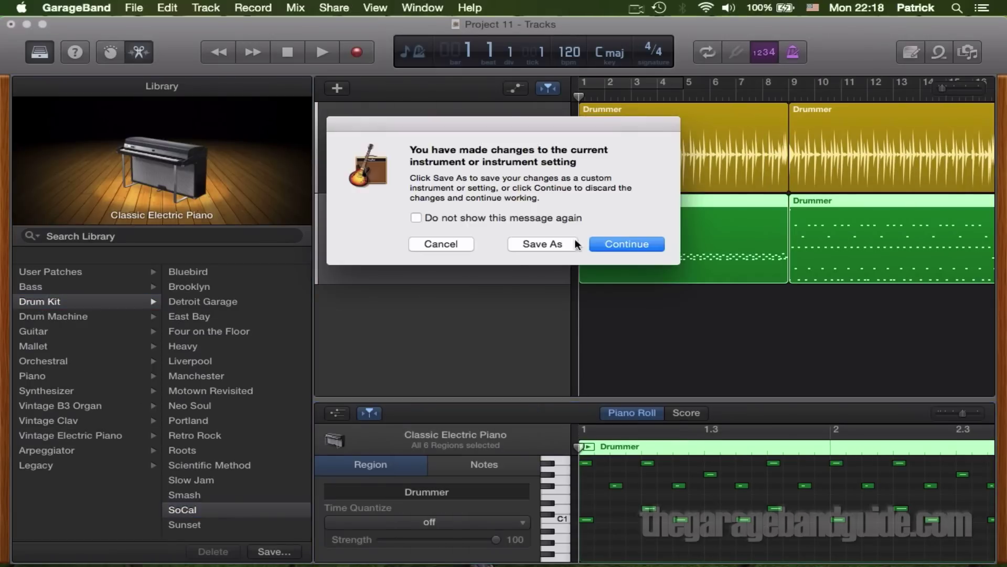
left_click(618, 246)
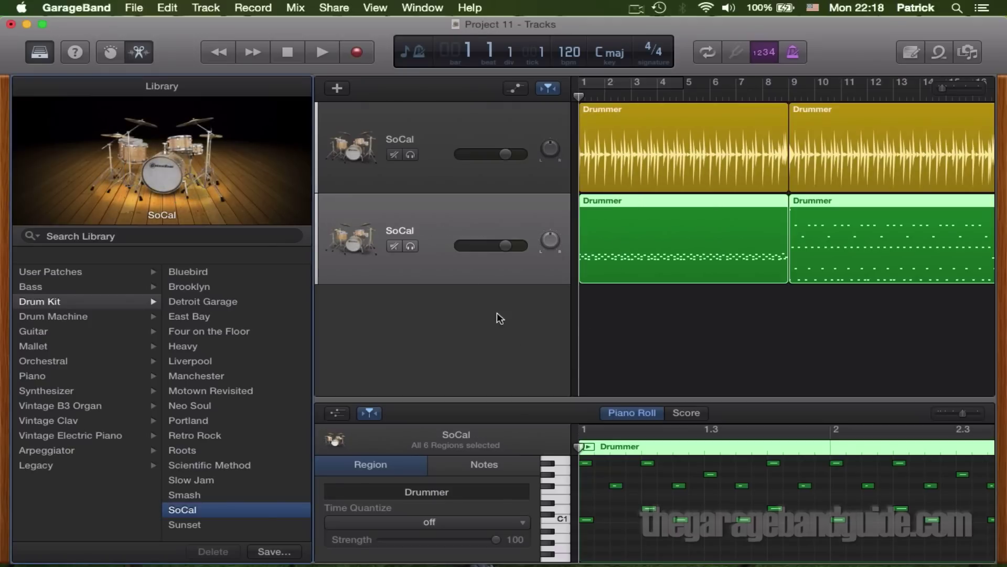
- Mute the original SoCal Drummer track, play the MIDI drum track, and return the playhead to the start
left_click(394, 155)
key("space")
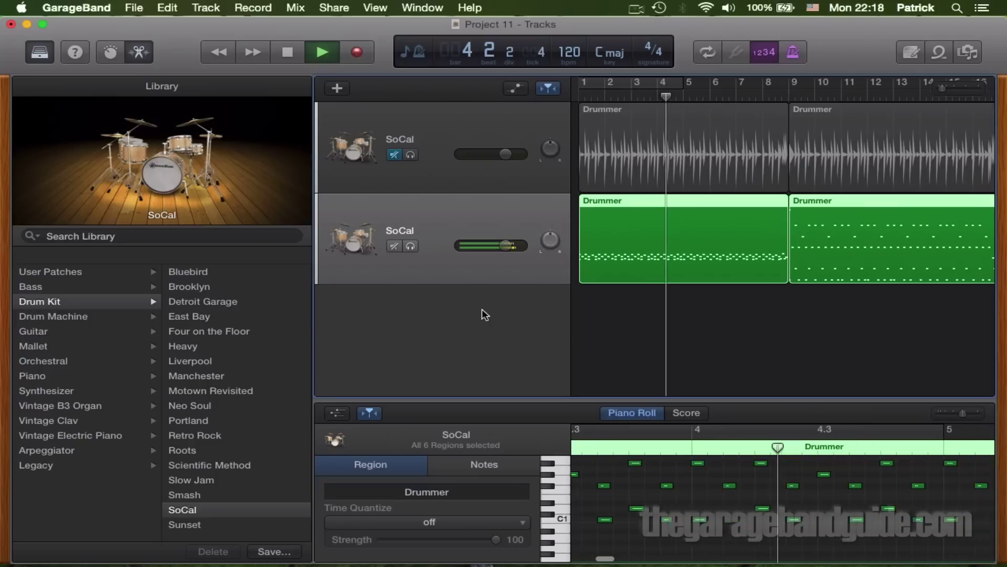
key("space")
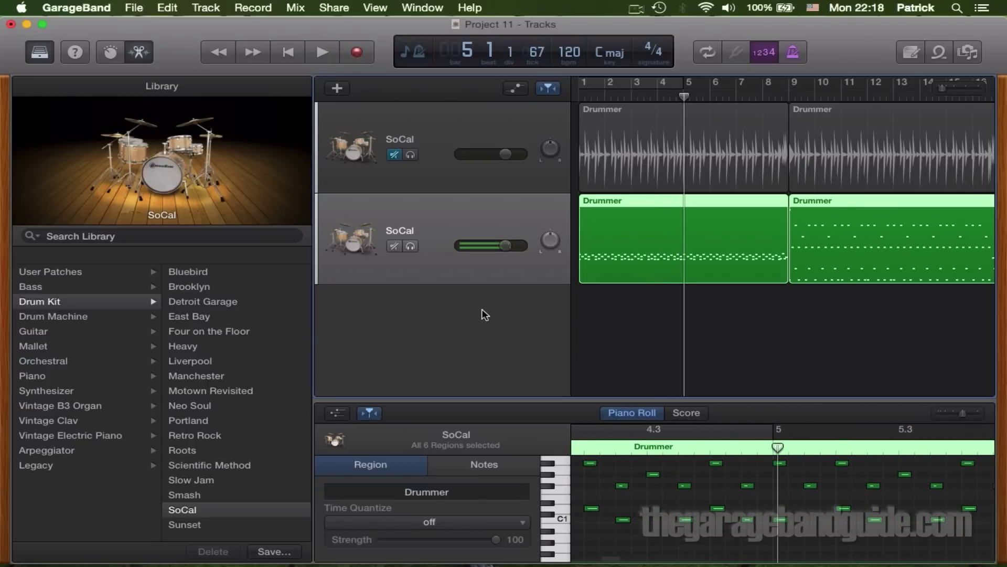
key("Return")
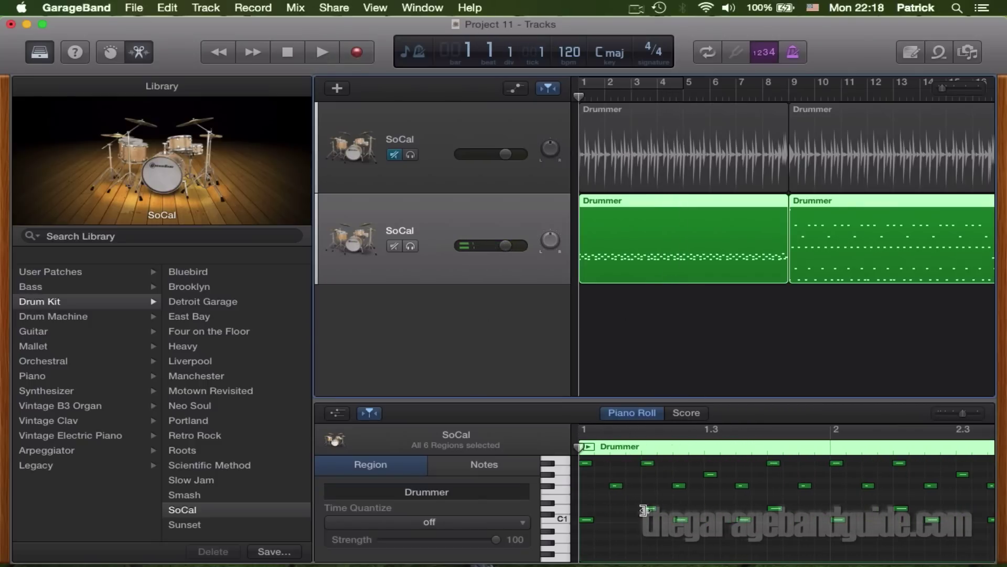
- Select individual drum notes in the first MIDI Drummer region to examine their note settings
left_click(618, 484)
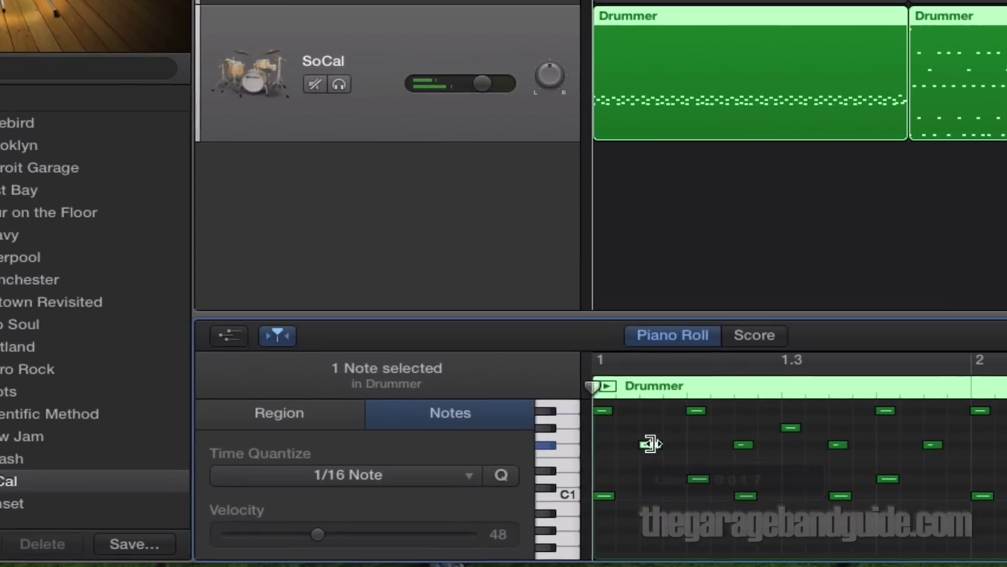
left_click(698, 478)
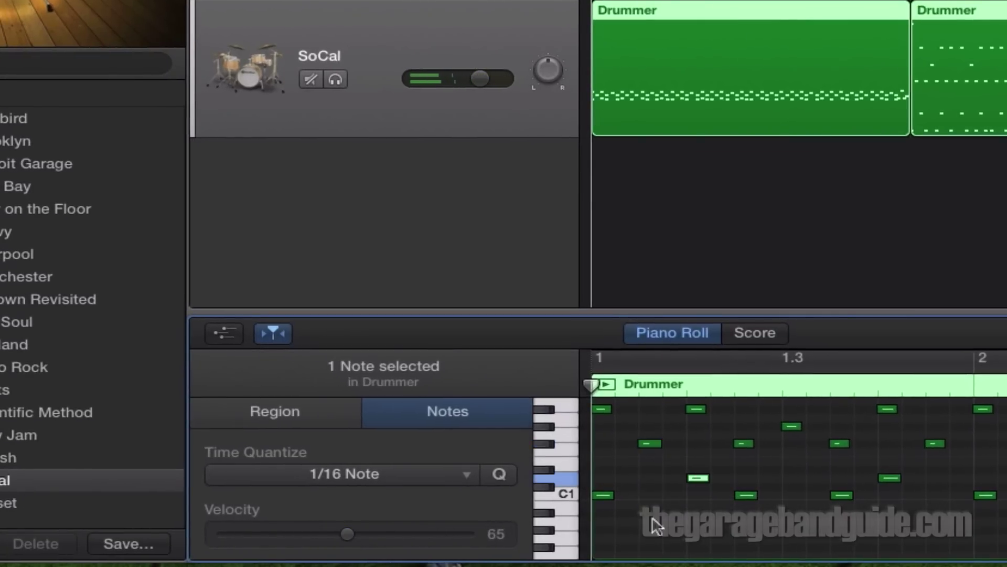
- Delete the D1 snare notes on the second beat of bars 1 and 2 in the first MIDI Drummer region
left_click(702, 479)
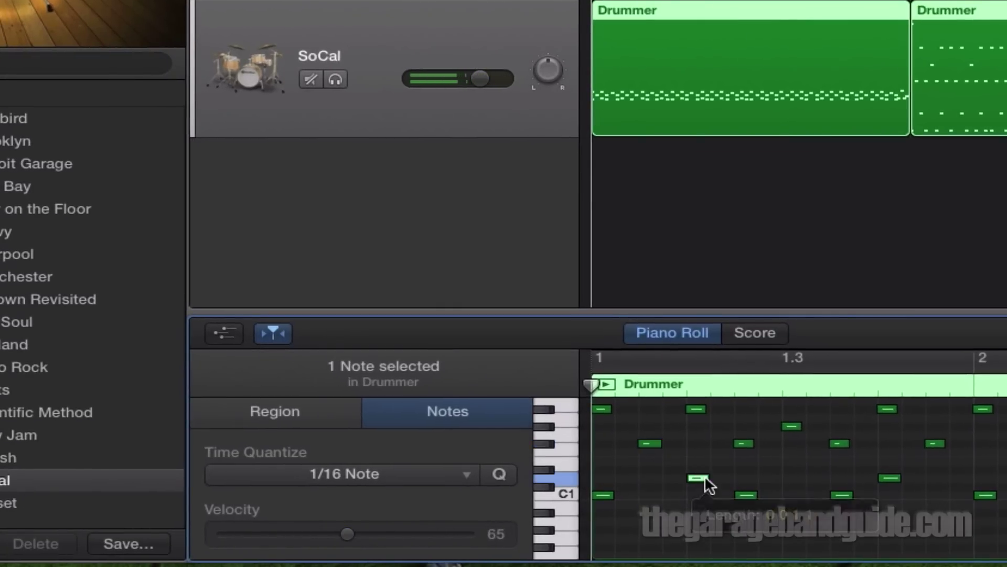
left_click(695, 478)
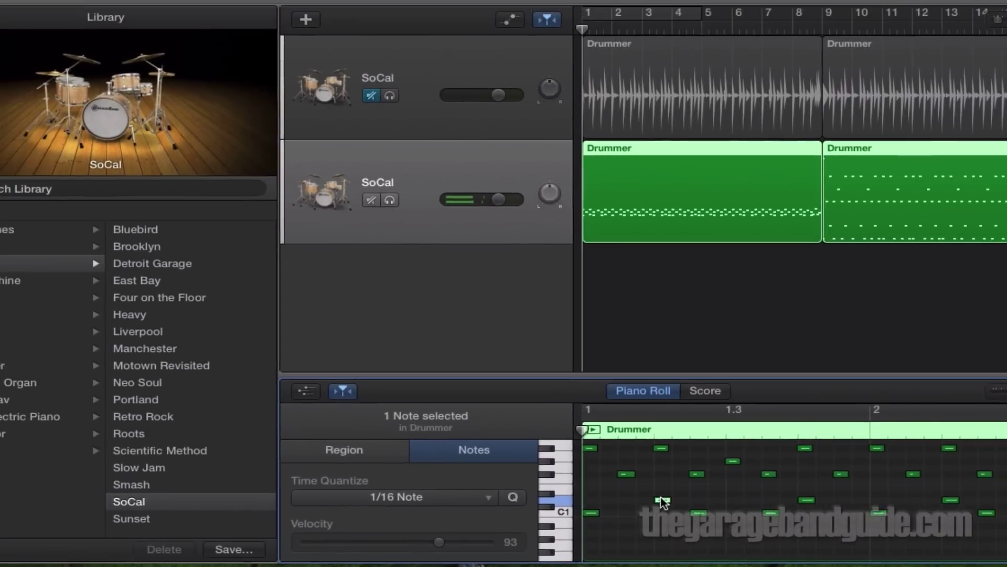
left_click(697, 478)
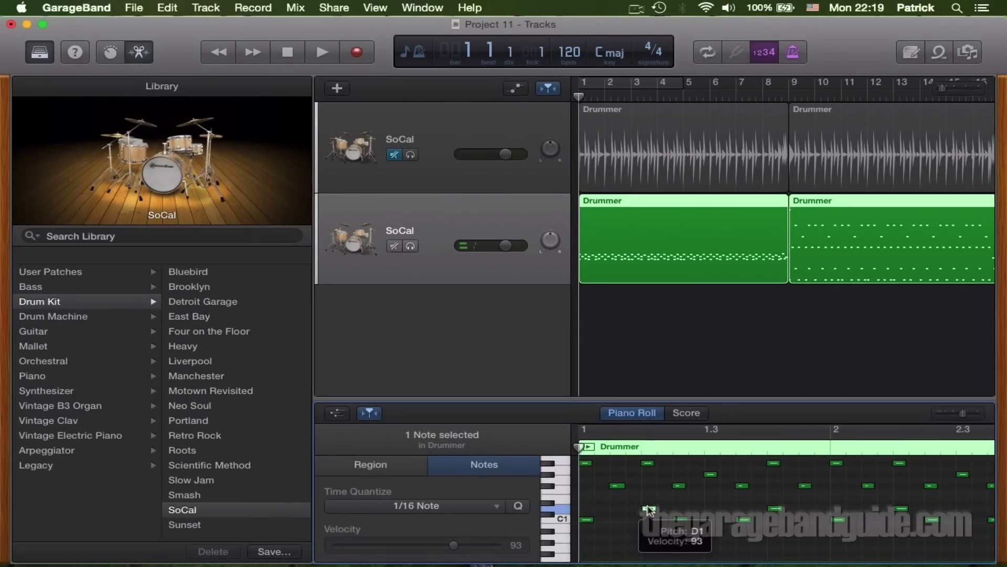
key("Delete")
left_click(899, 506)
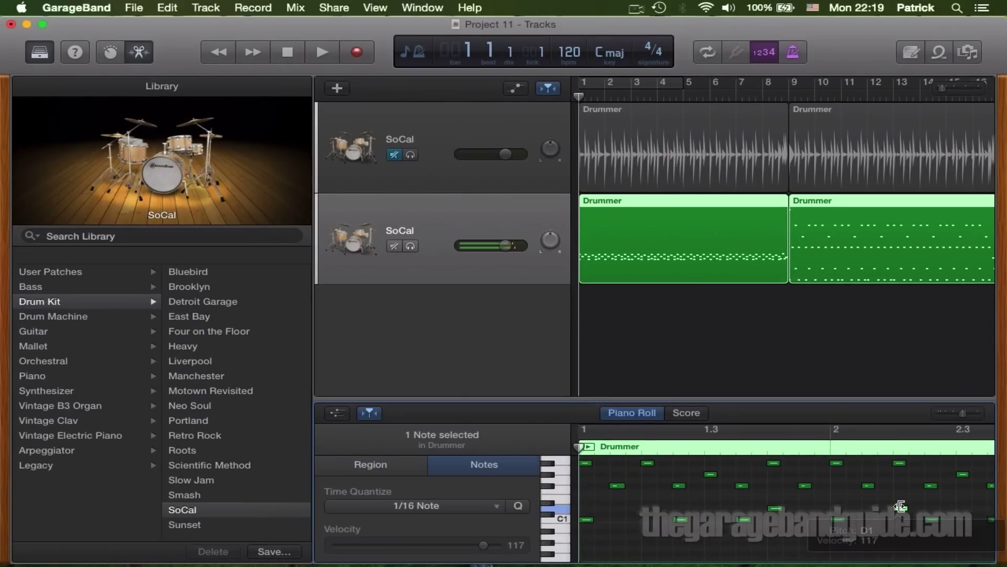
key("Delete")
- Play the edited drum pattern through its first bars, stop it, and return the playhead to the start
key("space")
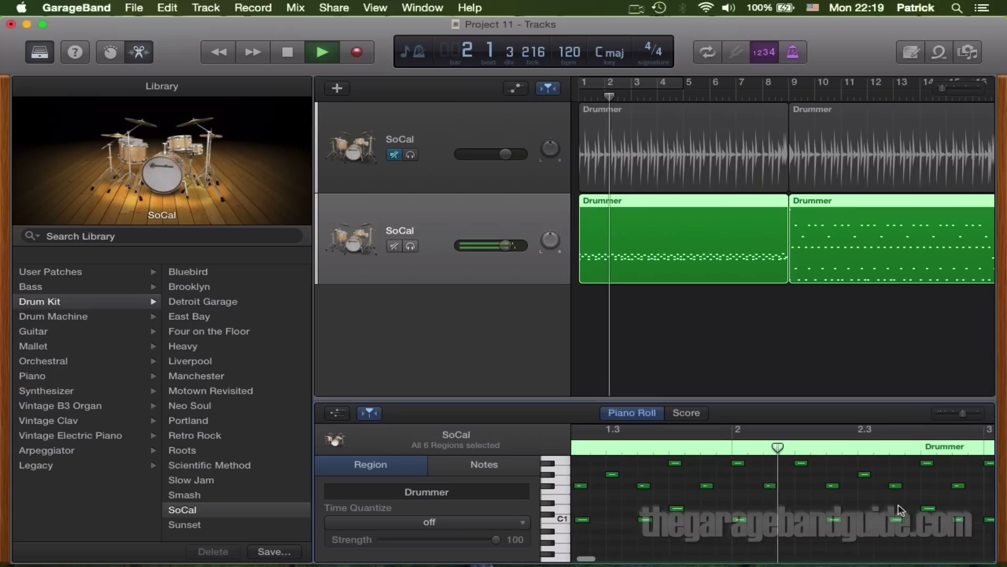
key("space")
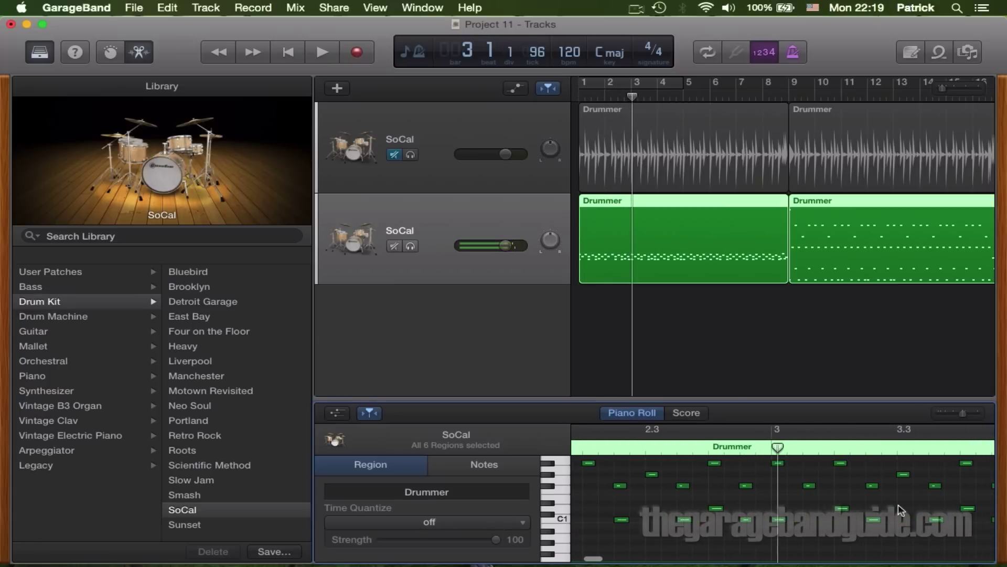
key("Return")
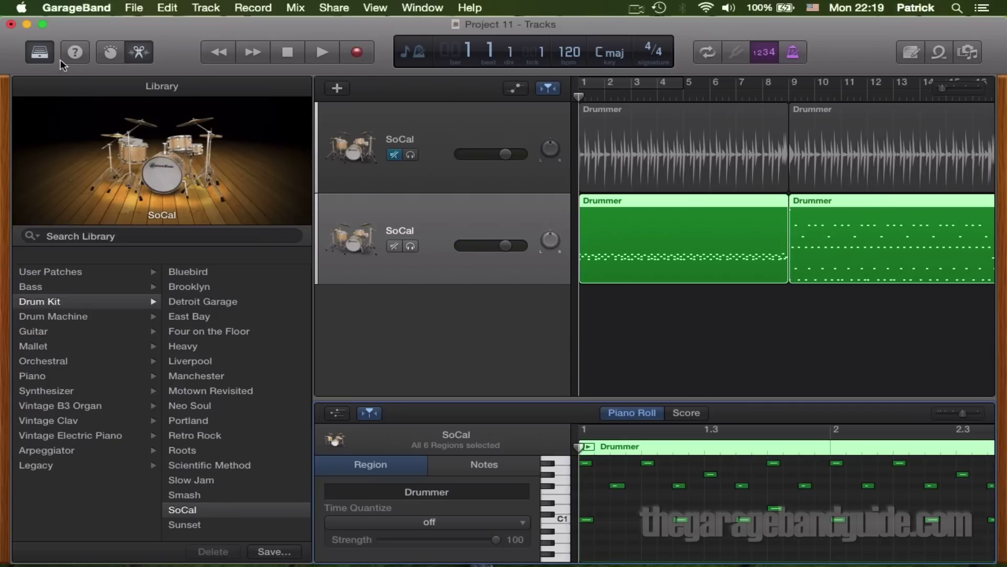
- Hide the Library, select all C1 kick notes across the first MIDI Drummer region, and copy them
left_click(41, 53)
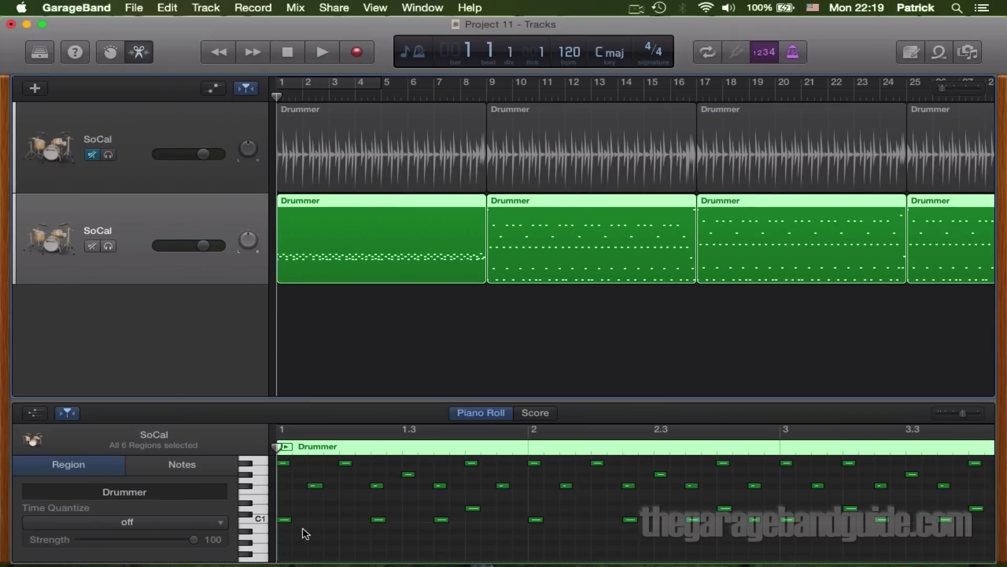
left_click_drag(401, 526, 845, 522)
key("super+c")
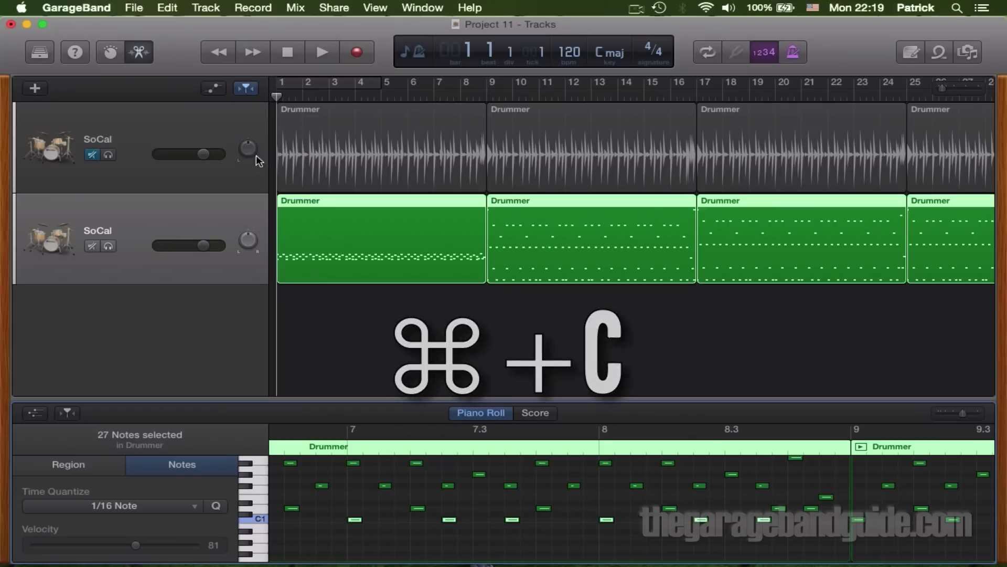
- Create a new Software Instrument track and paste the copied kick notes onto it at bar 1
left_click(210, 8)
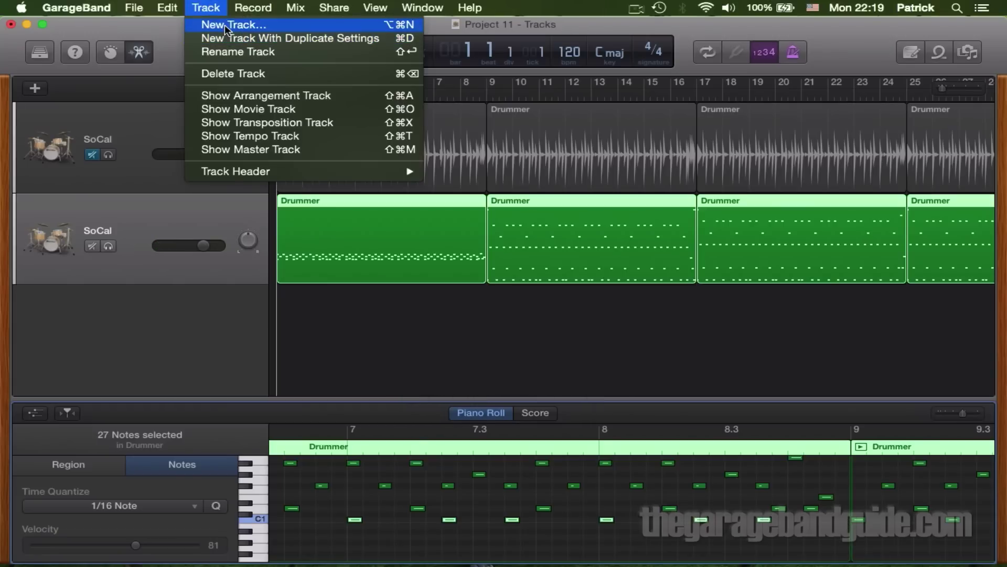
left_click(225, 24)
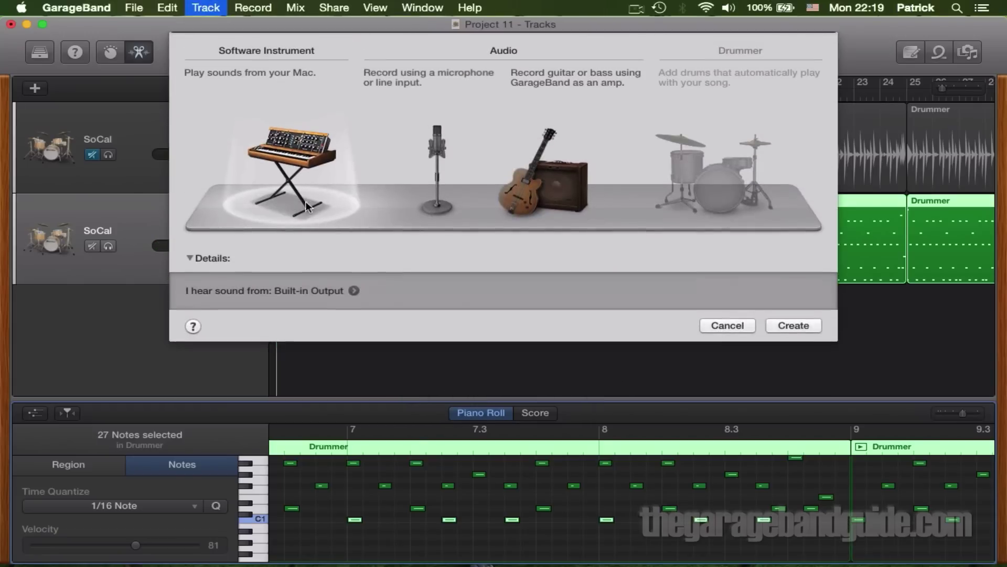
left_click(792, 328)
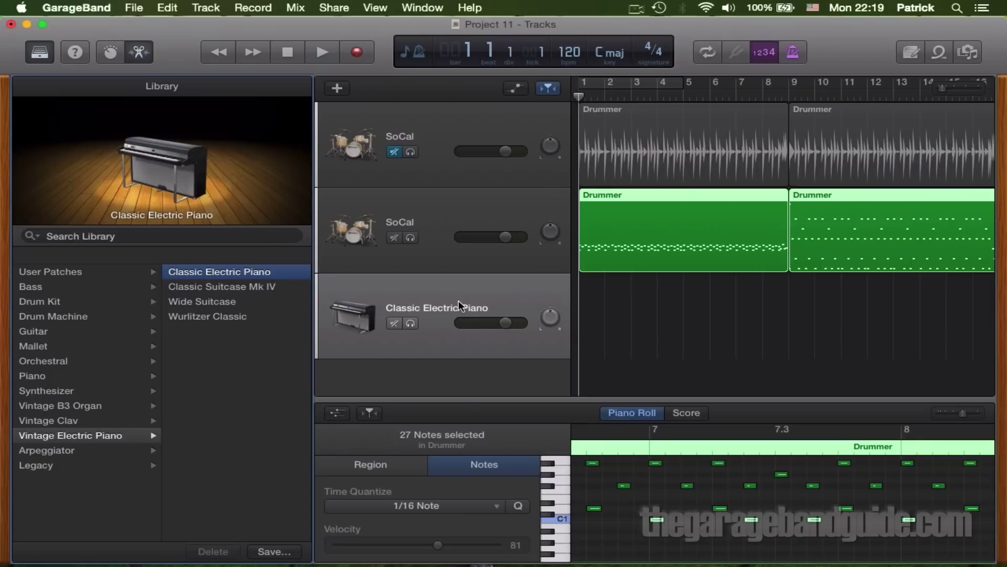
left_click(690, 308)
key("super+v")
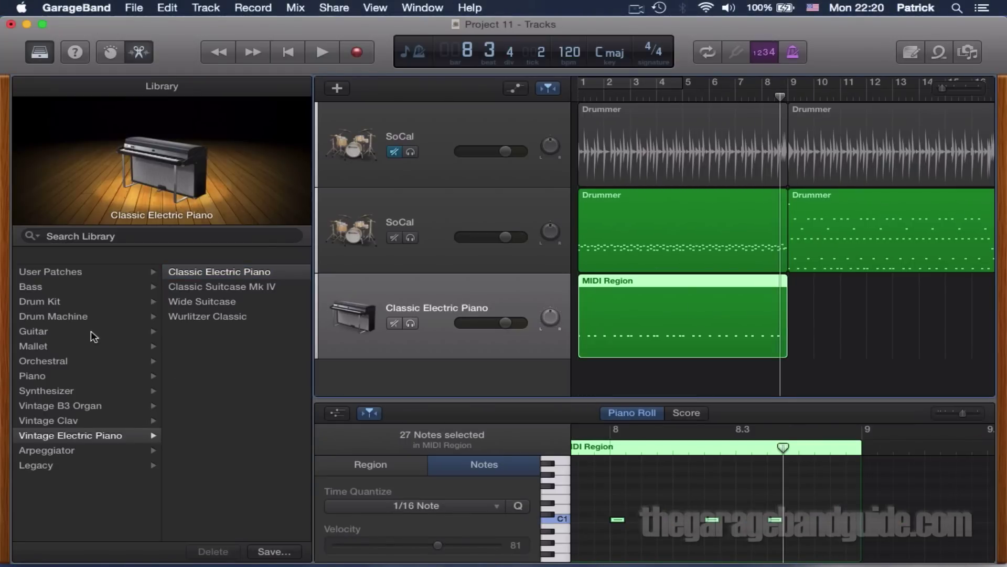
- Assign the SoCal drum kit to the new kick track and solo that track
left_click(55, 303)
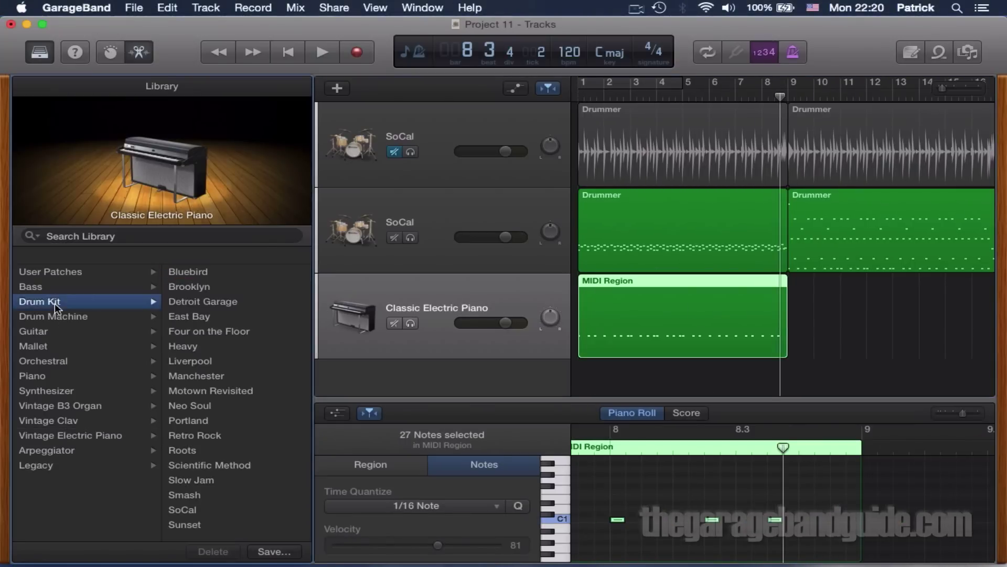
left_click(188, 507)
left_click(410, 323)
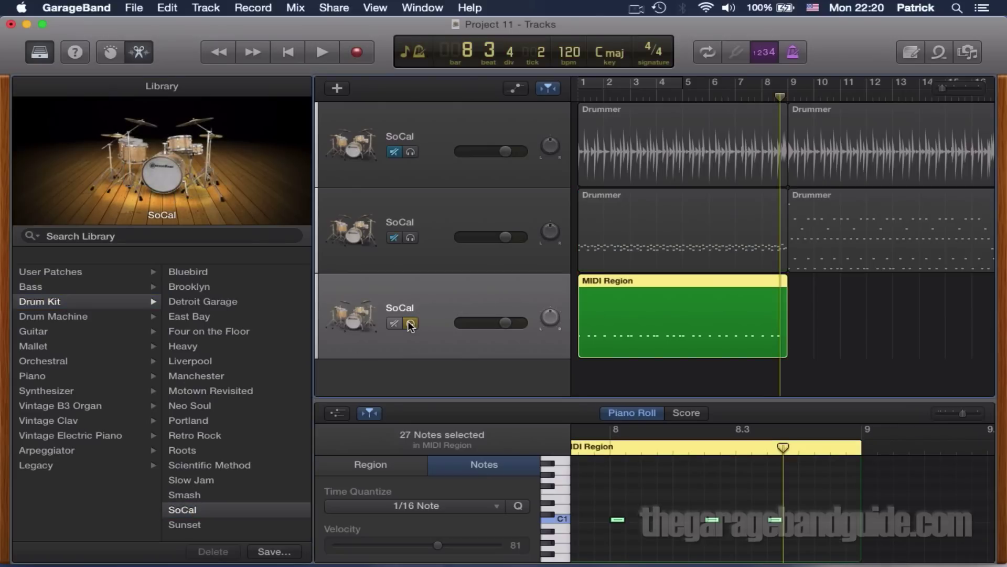
- Play the soloed kick track from the beginning of the project
key("Return")
key("space")
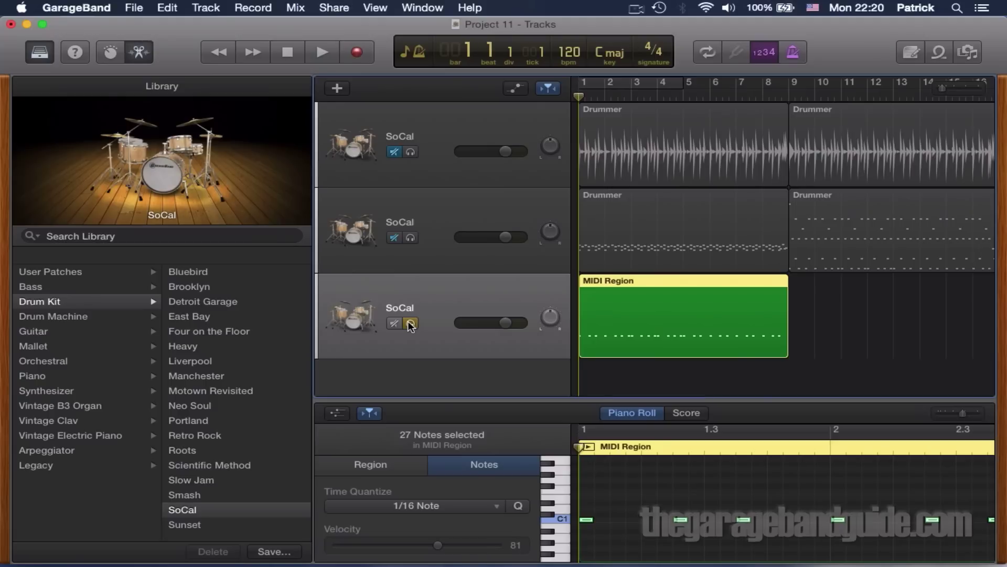
key("space")
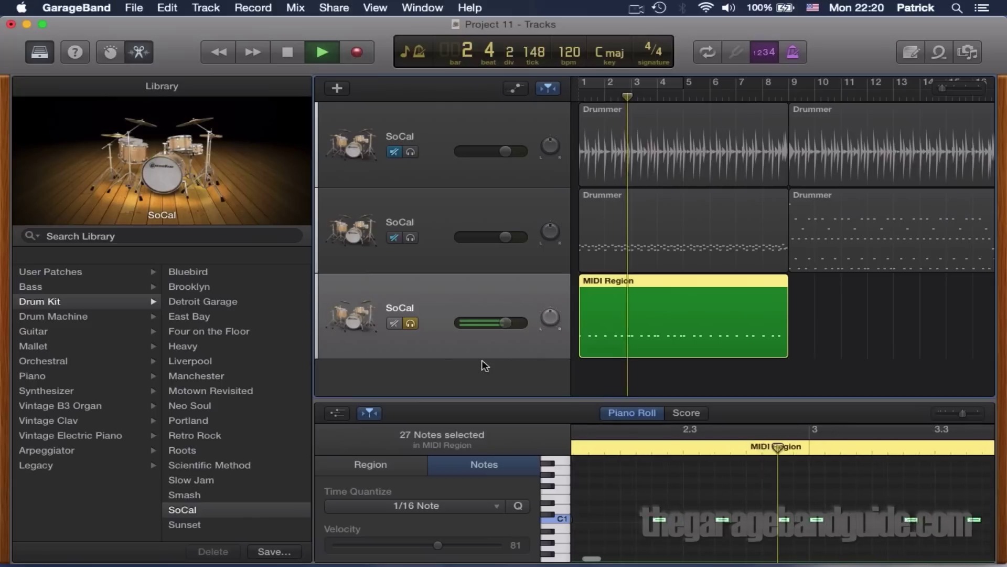
- Turn on the kick track's EQ Analyzer and boost its low frequencies by 7 dB at 164 Hz and its high frequencies slightly
left_click(108, 55)
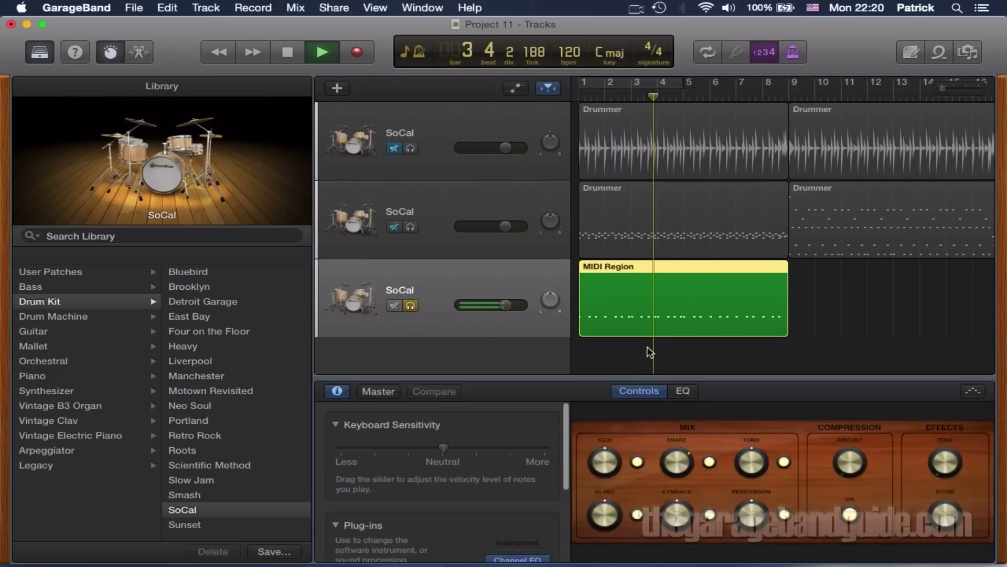
left_click(684, 394)
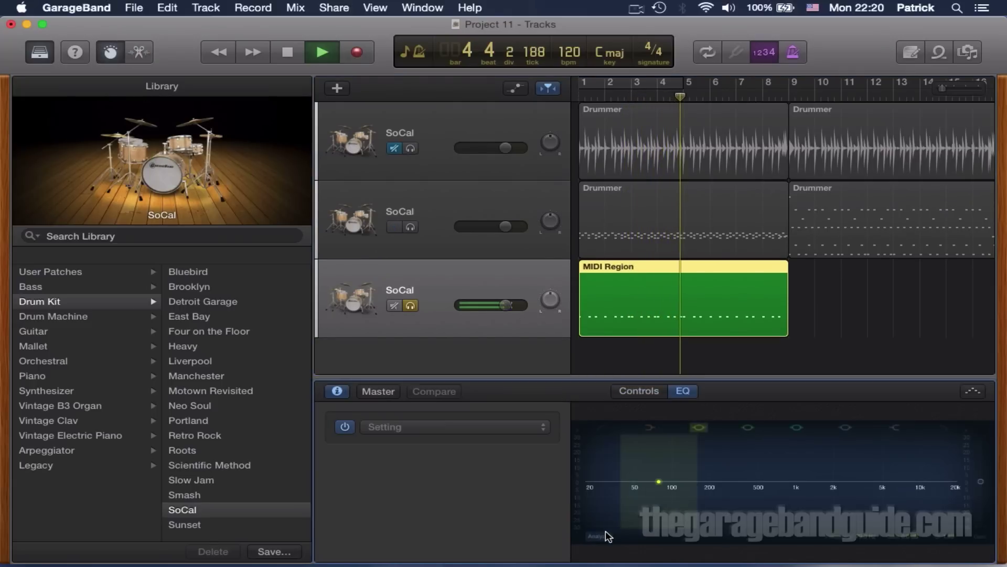
key("y")
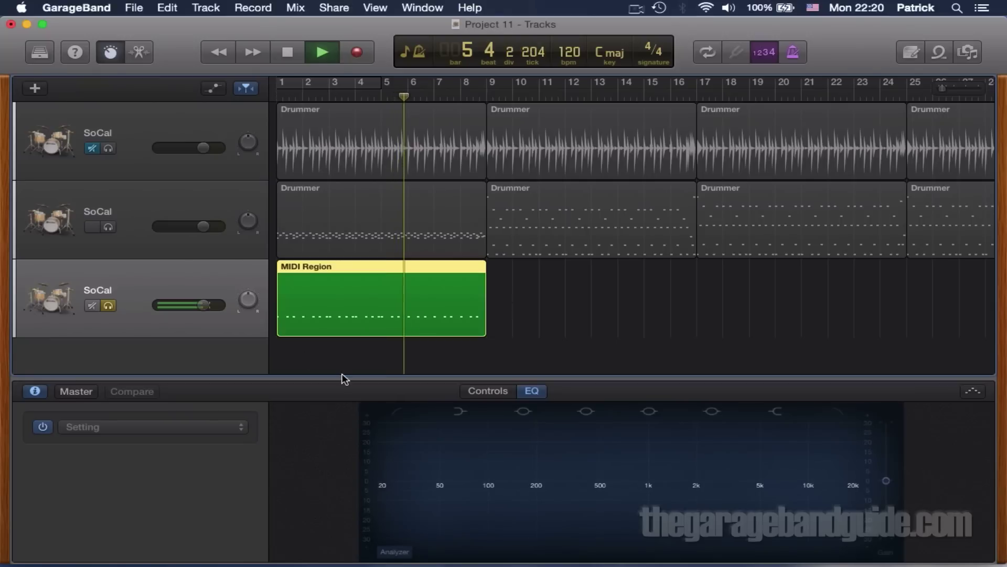
left_click(395, 552)
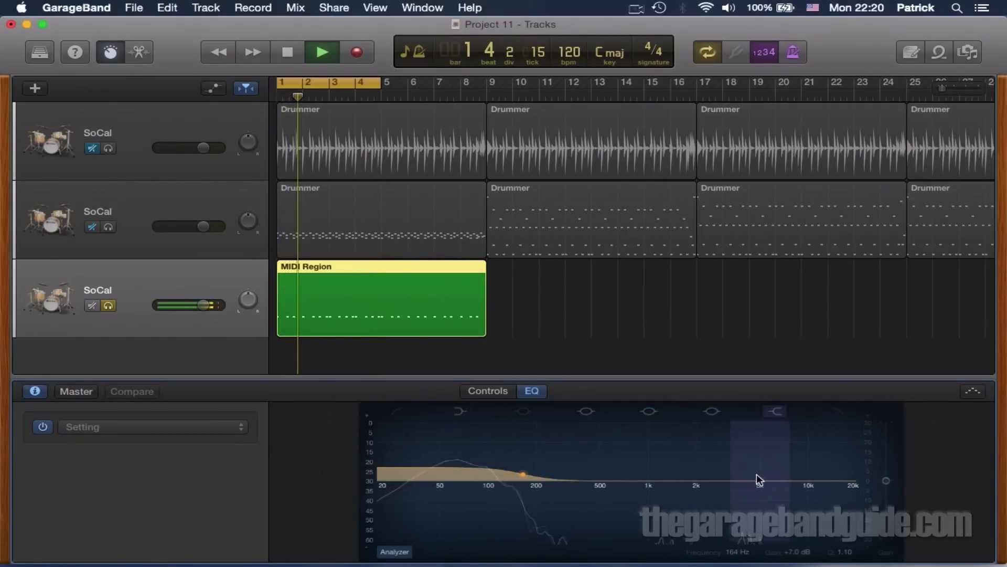
left_click_drag(758, 477, 779, 461)
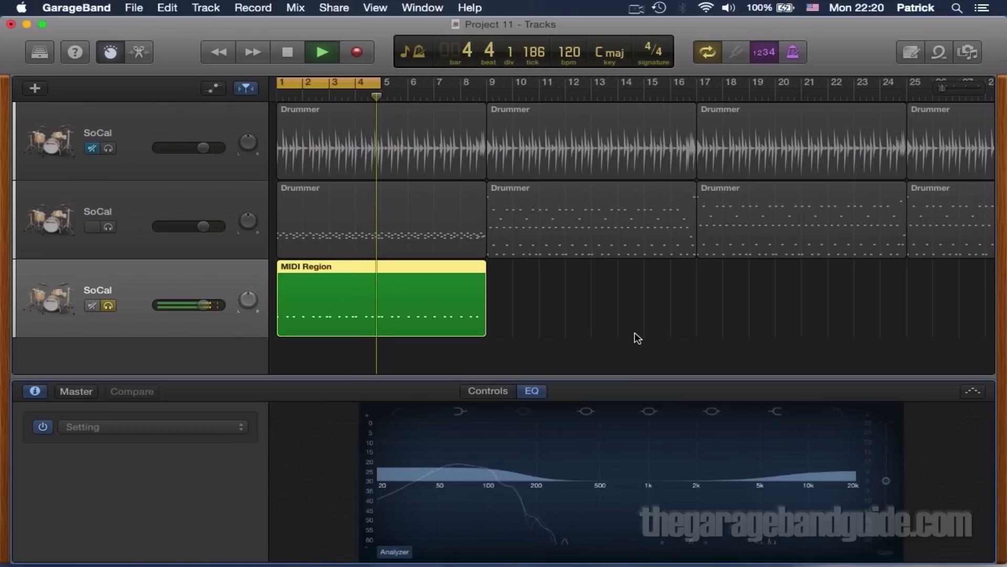
key("space")
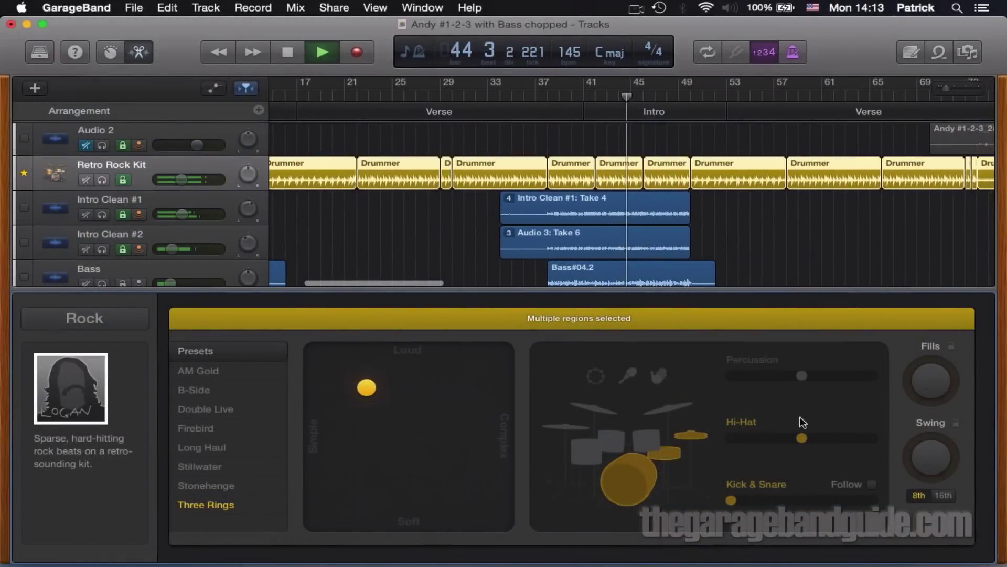
mouse_move(772, 437)
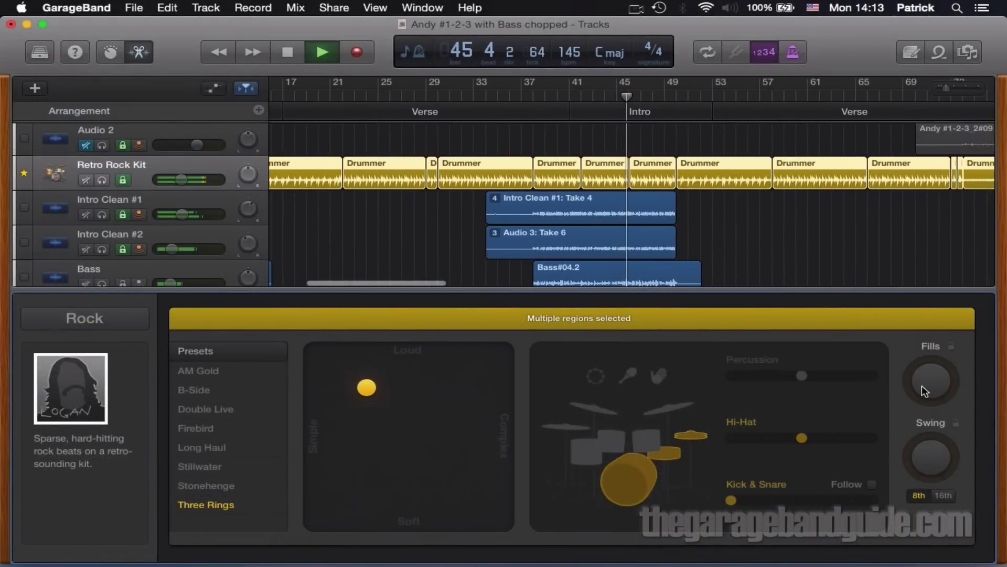